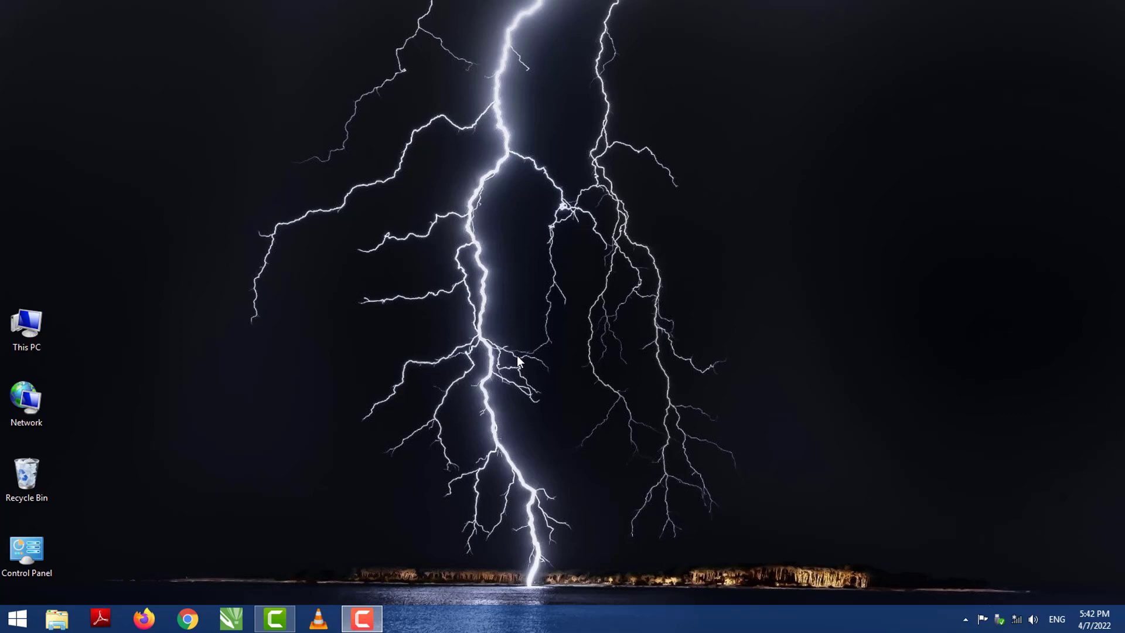
- Launch CorelDRAW and open the recent document "02 pm file.cdr"
right_click(318, 232)
left_click(335, 269)
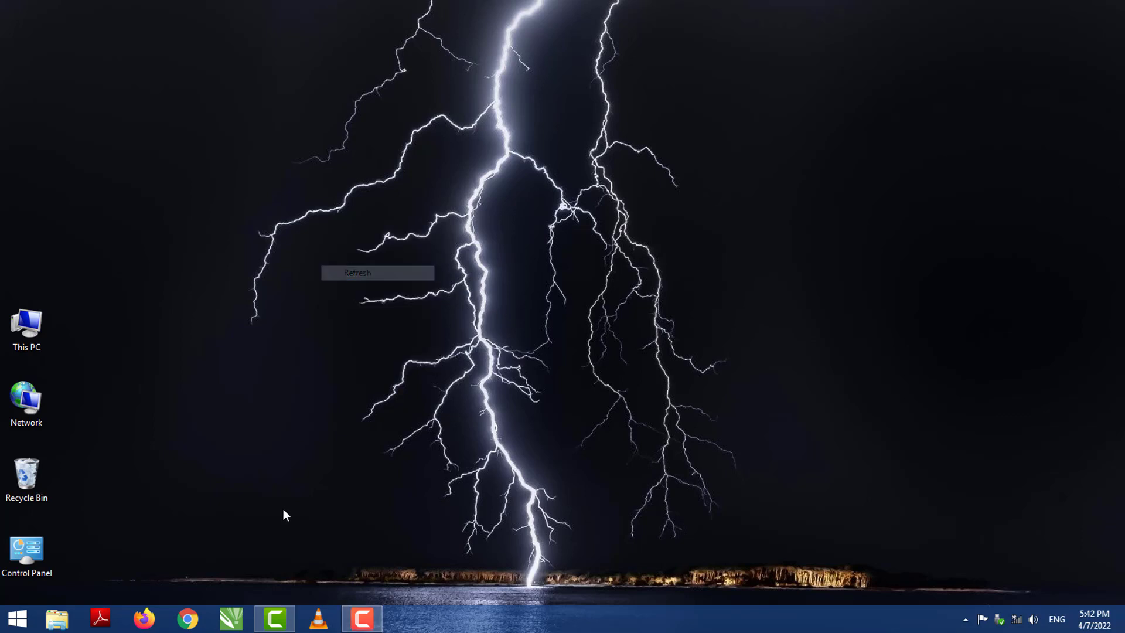
left_click(230, 618)
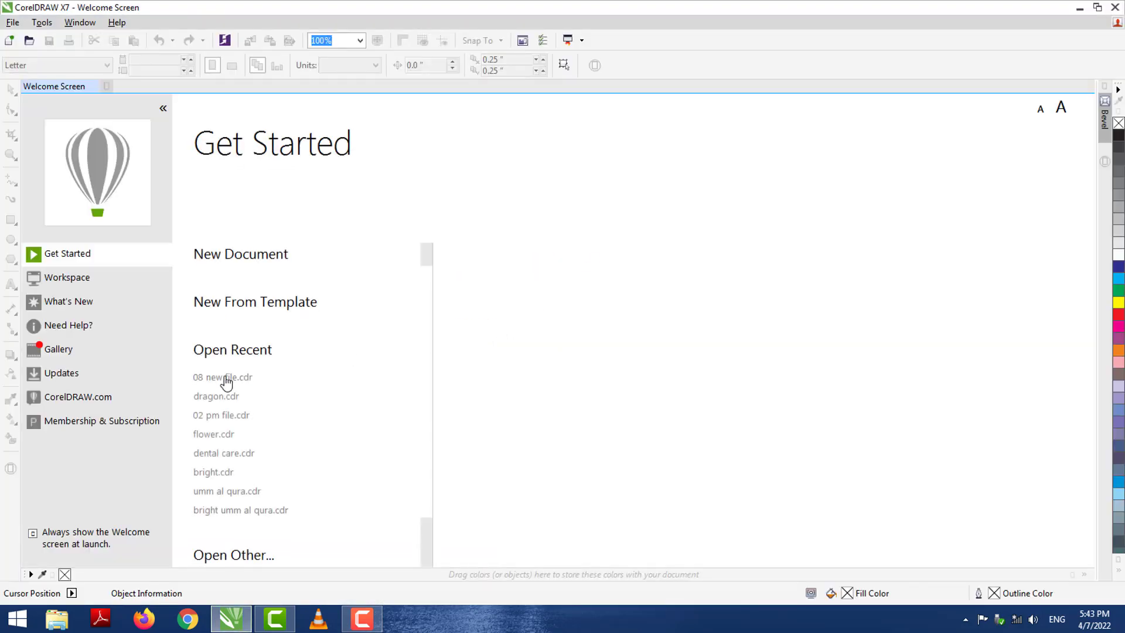
left_click(213, 422)
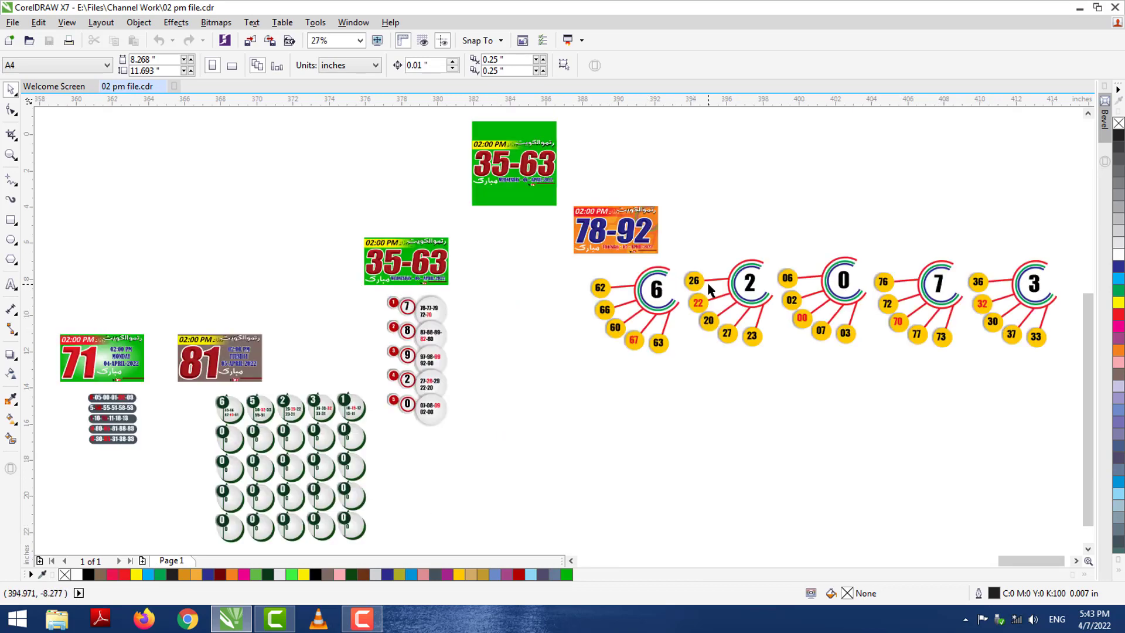
- Draw a tall narrow ellipse about 1.5 in wide and 4.17 in high in the empty area beside the existing artwork
scroll(694, 277, "up", 2)
left_click(1076, 561)
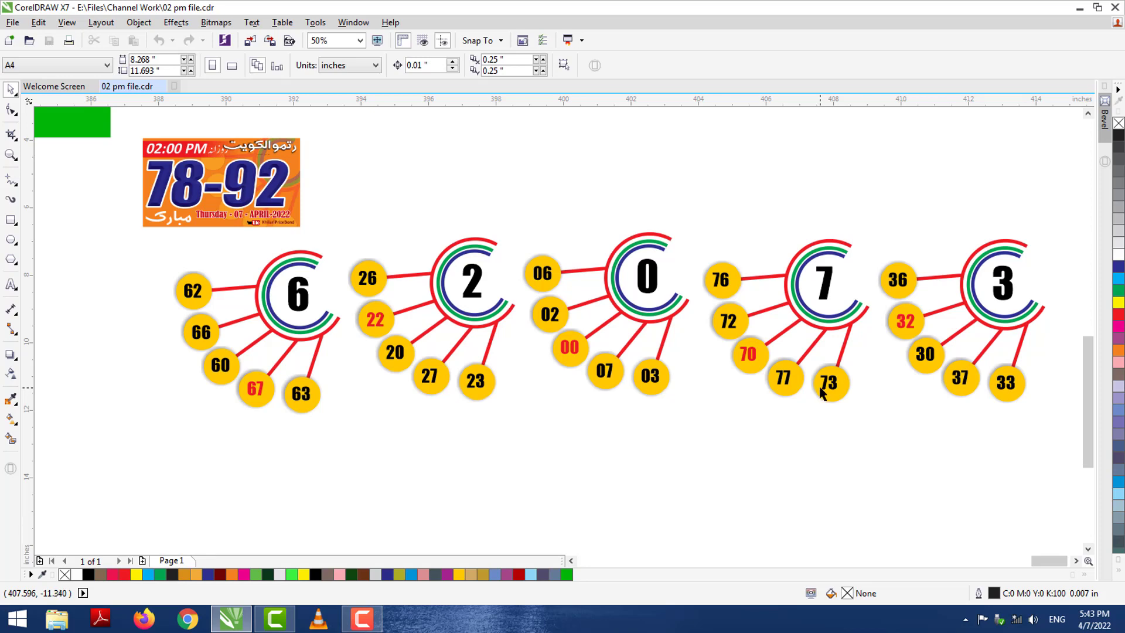
left_click(1076, 561)
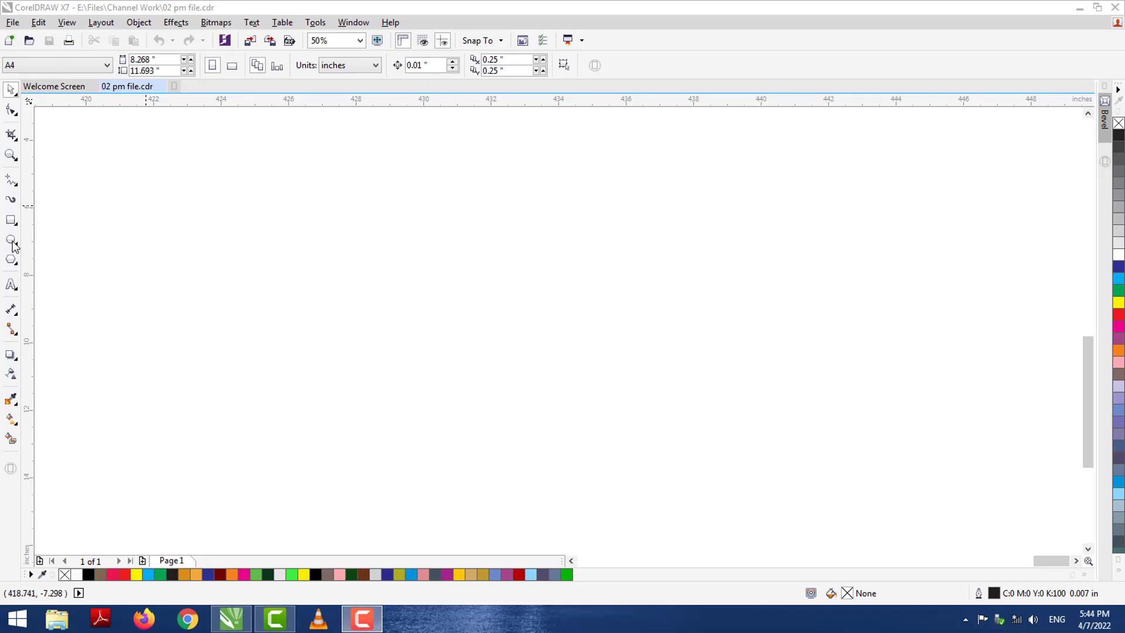
left_click(11, 240)
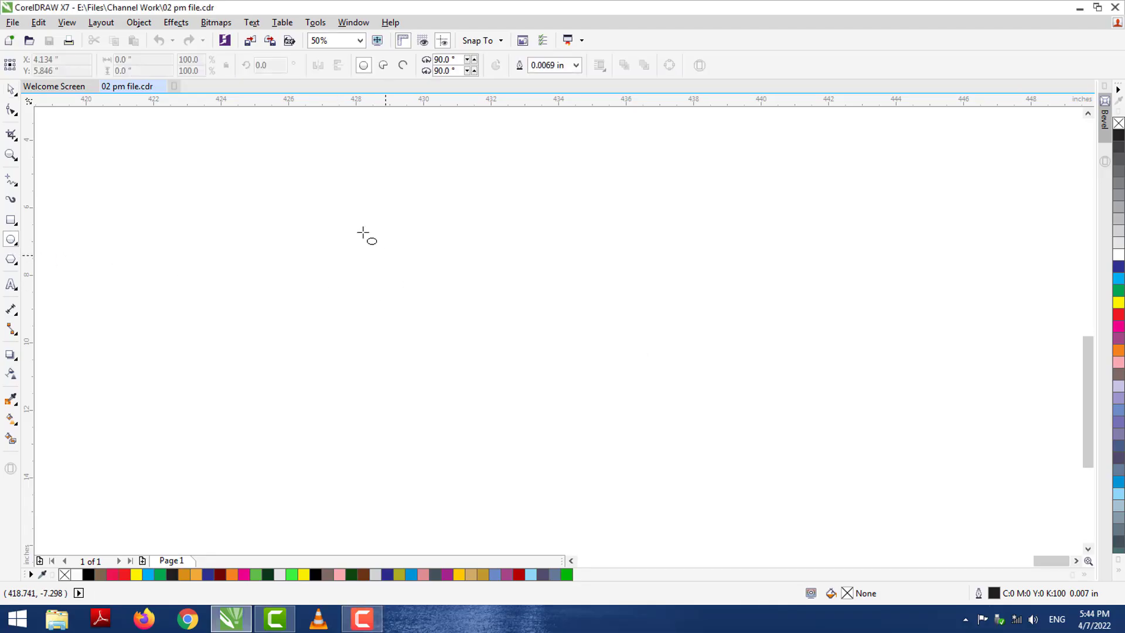
left_click_drag(363, 233, 412, 375)
key("space")
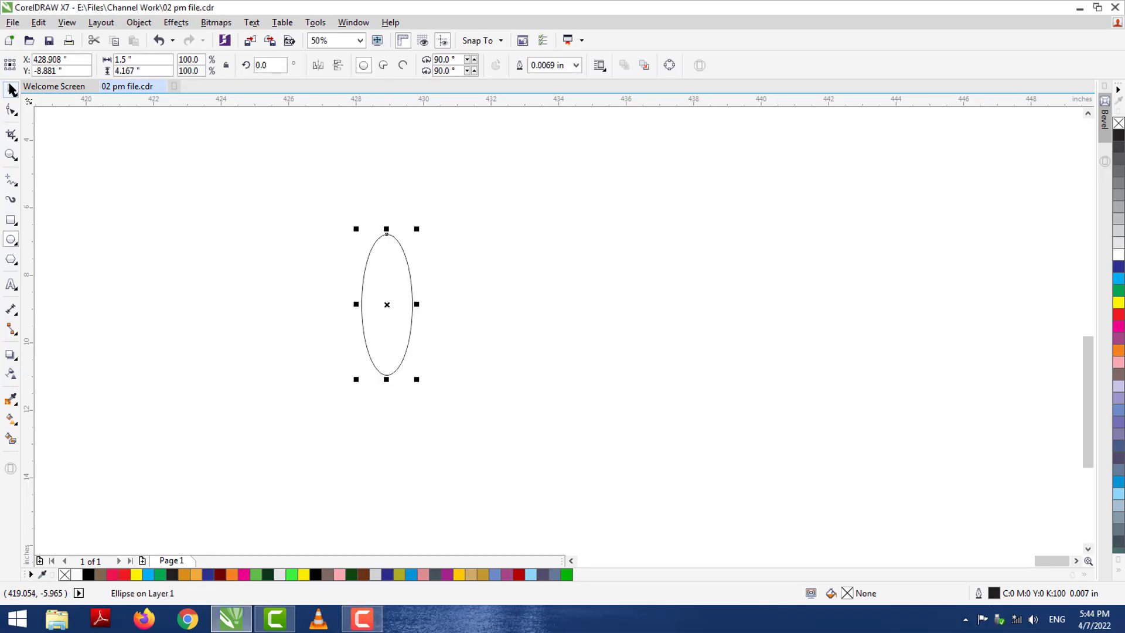
- Fill the ellipse with bright green #39F23F and remove its outline
left_click(292, 575)
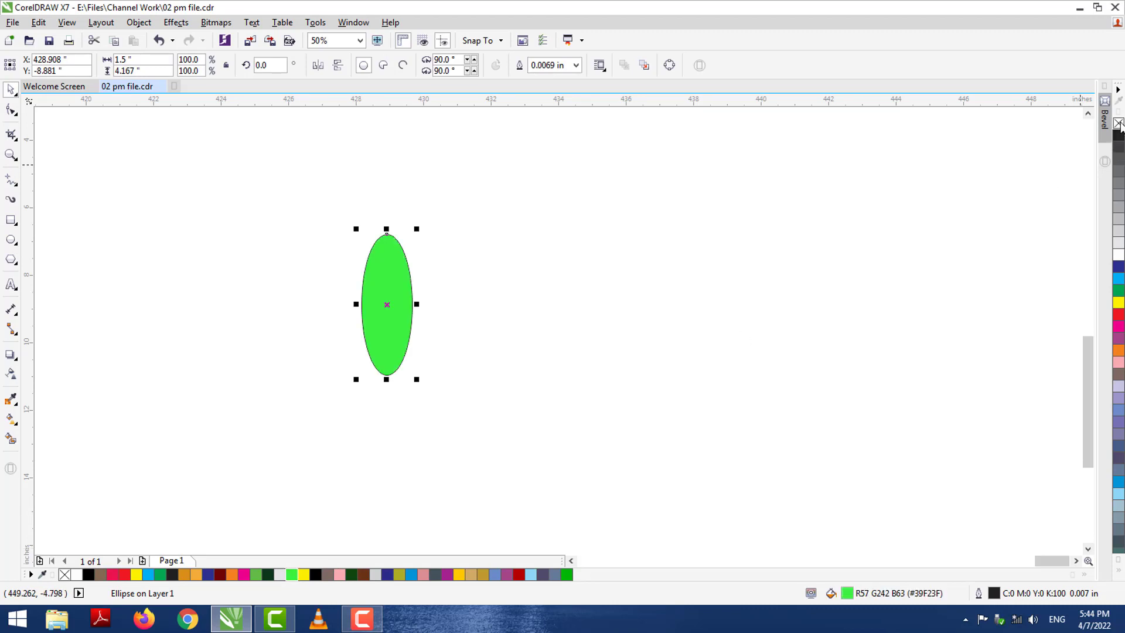
right_click(1117, 123)
left_click(389, 280)
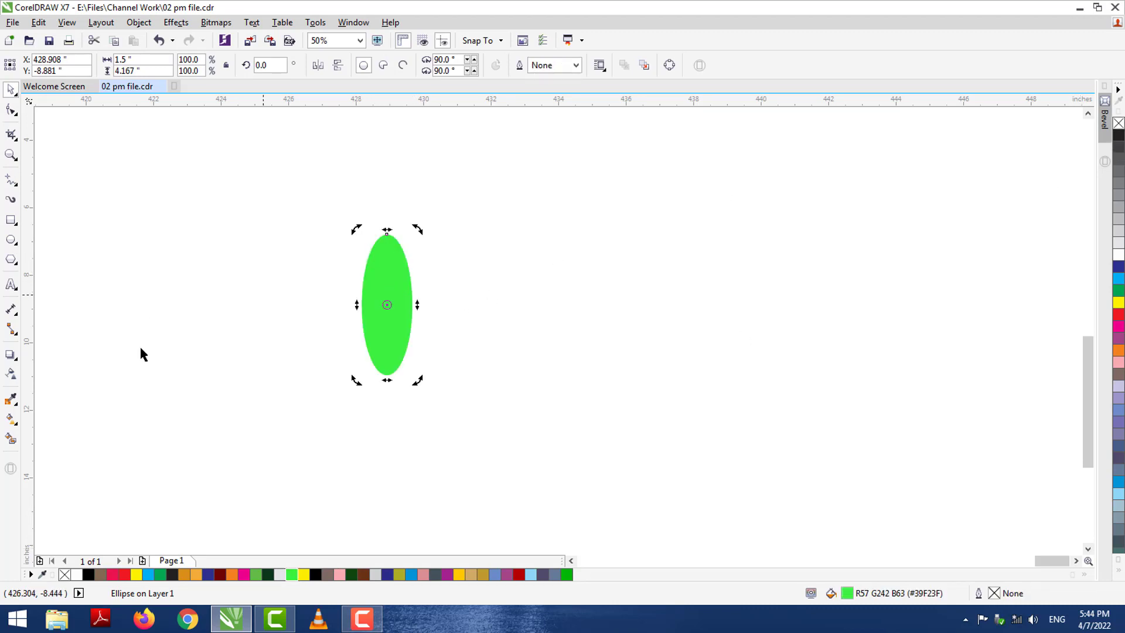
- Apply a linear transparency to the ellipse, fading from its middle to fully transparent at its lower end
left_click(11, 373)
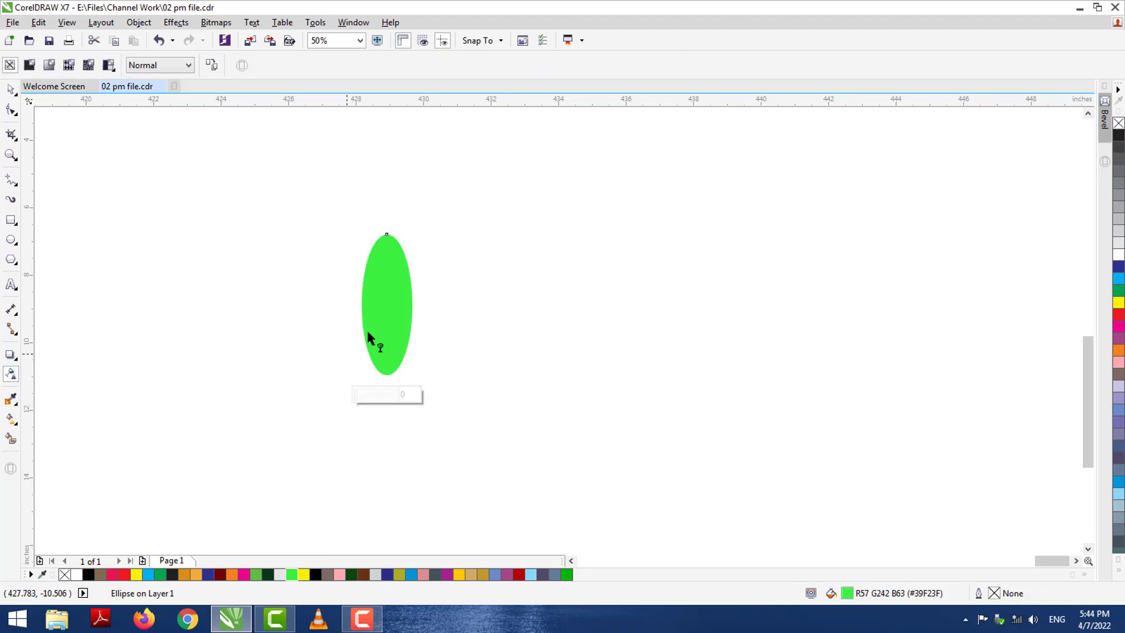
left_click_drag(388, 324, 387, 374)
left_click(9, 89)
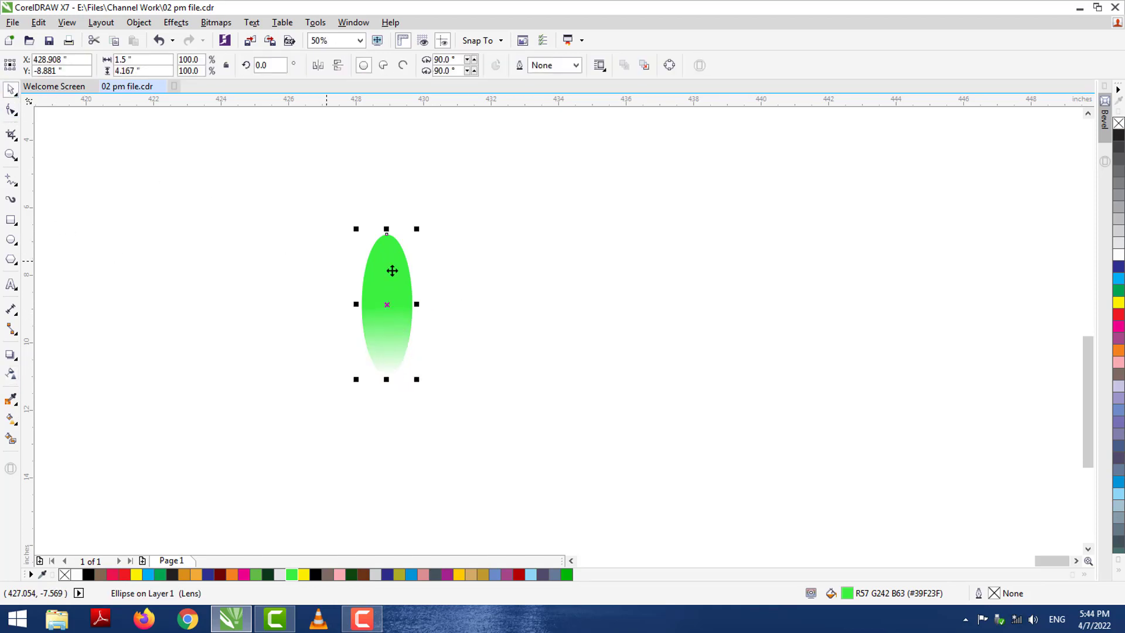
- Move the ellipse's rotation centre to its lower tip and make a copy rotated about 9.4 degrees counterclockwise around it
left_click(395, 265)
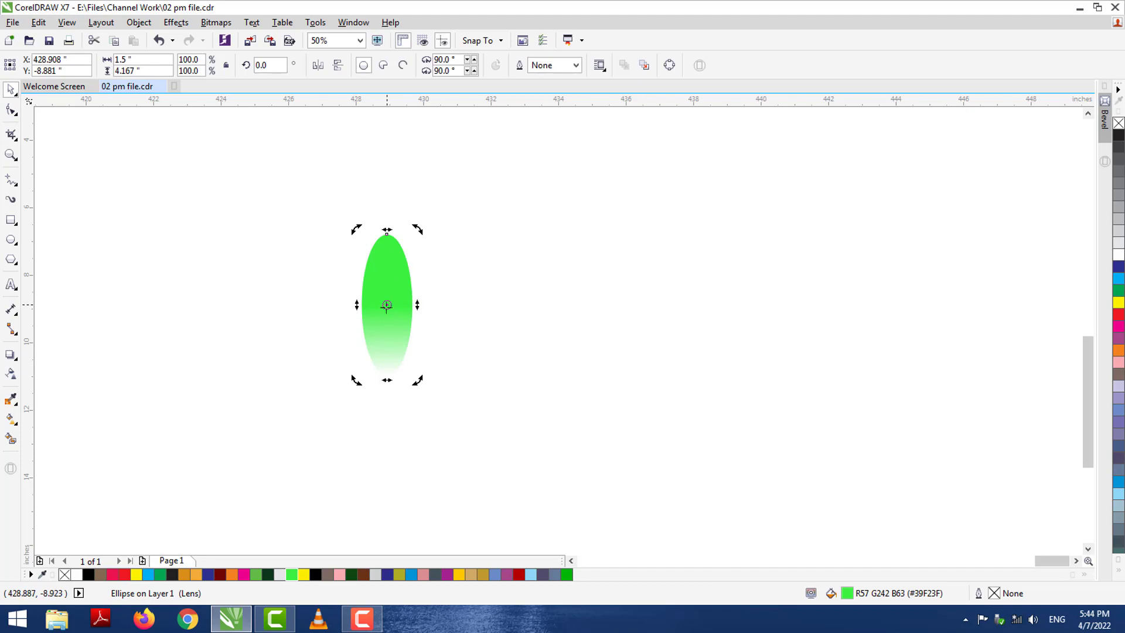
left_click_drag(387, 304, 386, 376)
left_click_drag(356, 231, 336, 250)
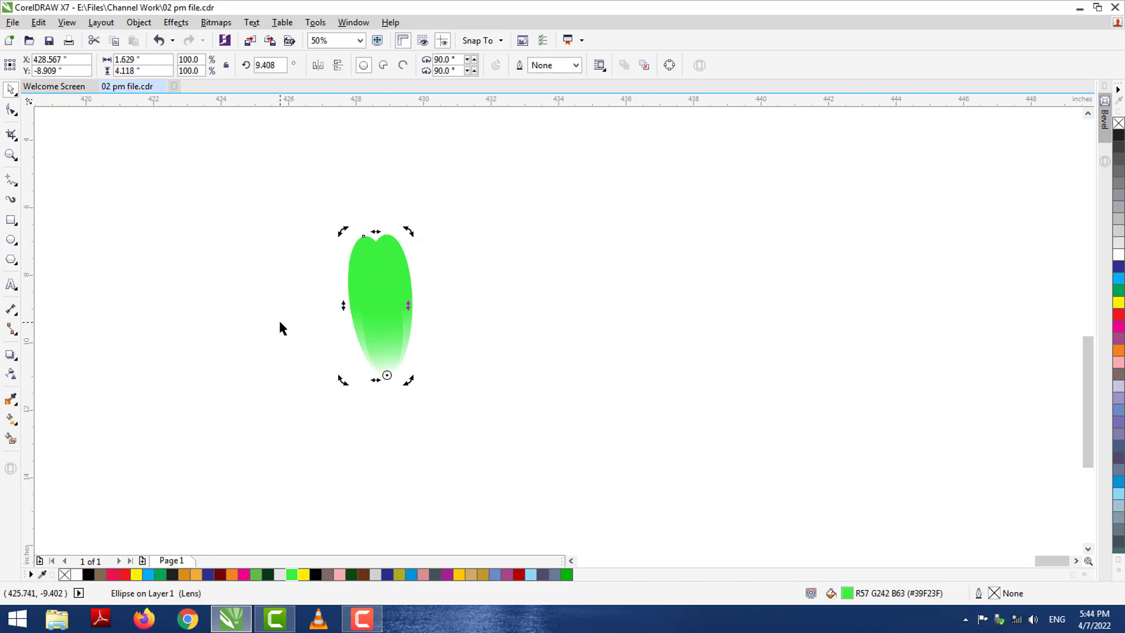
- Repeat the rotated copy until the ellipses form a complete ring of petals around the shared centre
key("ctrl+r")
key("ctrl+r")
key("ctrl+r")
key("ctrl+r")
key("ctrl+r")
key("ctrl+r")
key("ctrl+r")
key("ctrl+r")
key("ctrl+r")
key("ctrl+r")
key("ctrl+r")
key("ctrl+r")
key("ctrl+r")
key("ctrl+r")
key("ctrl+r")
key("ctrl+r")
key("ctrl+r")
key("ctrl+r")
key("ctrl+r")
key("ctrl+r")
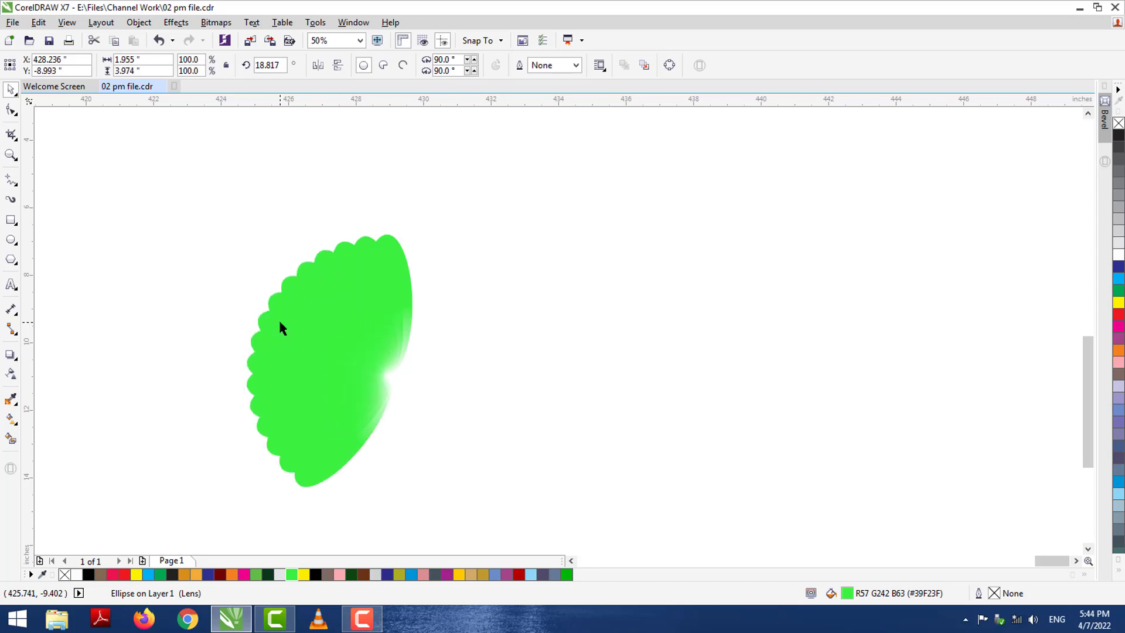
key("ctrl+r")
key("ctrl+r")
key("ctrl+r")
key("ctrl+r")
key("ctrl+r")
key("ctrl+r")
key("ctrl+r")
key("ctrl+r")
key("ctrl+r")
key("ctrl+r")
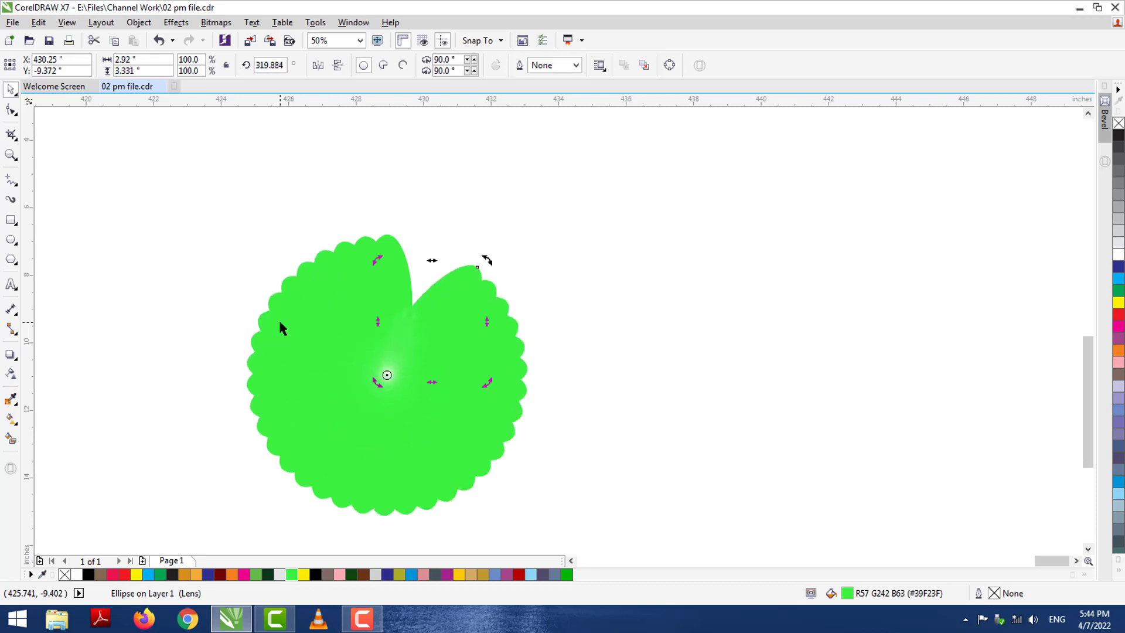
key("ctrl+r")
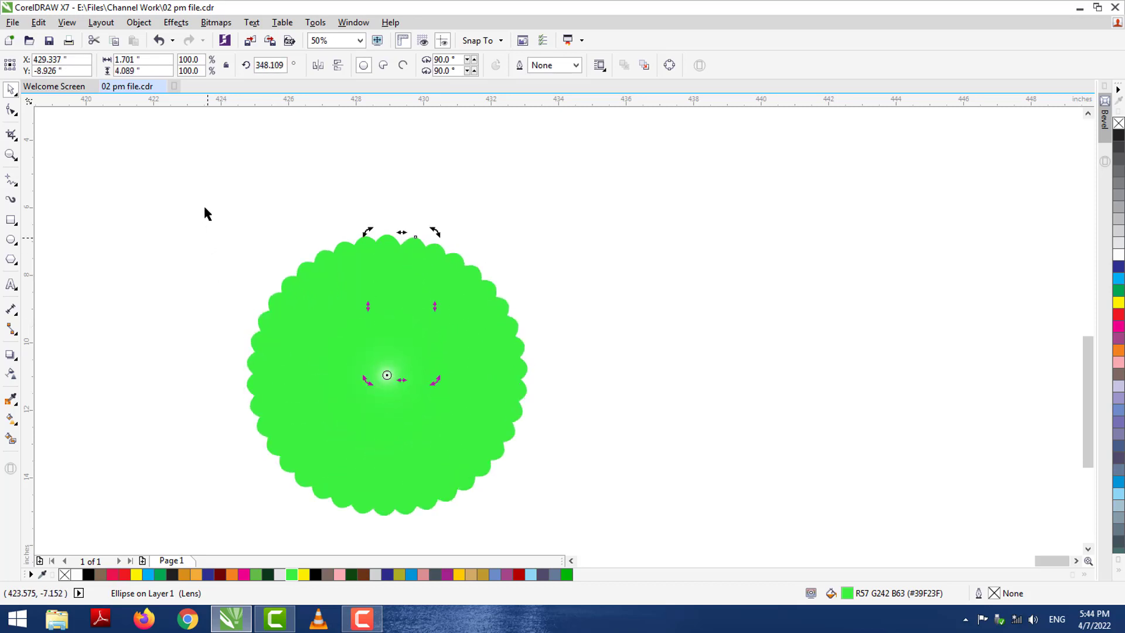
- Select all the petals and apply a vector pattern transparency to them
left_click_drag(200, 200, 580, 515)
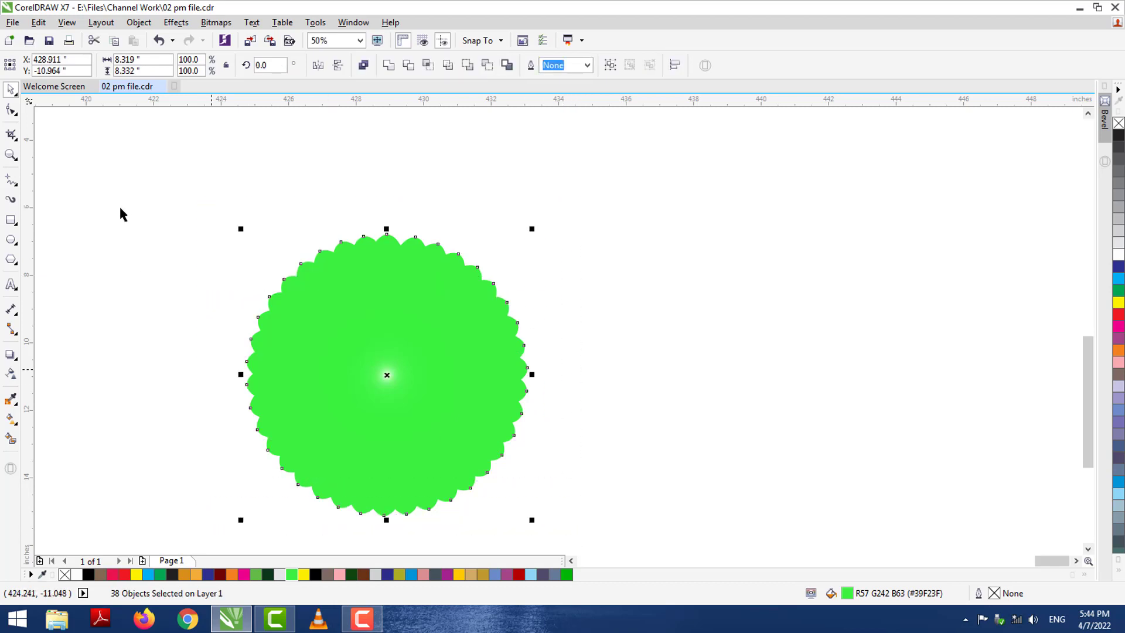
left_click(10, 373)
left_click_drag(386, 304, 387, 374)
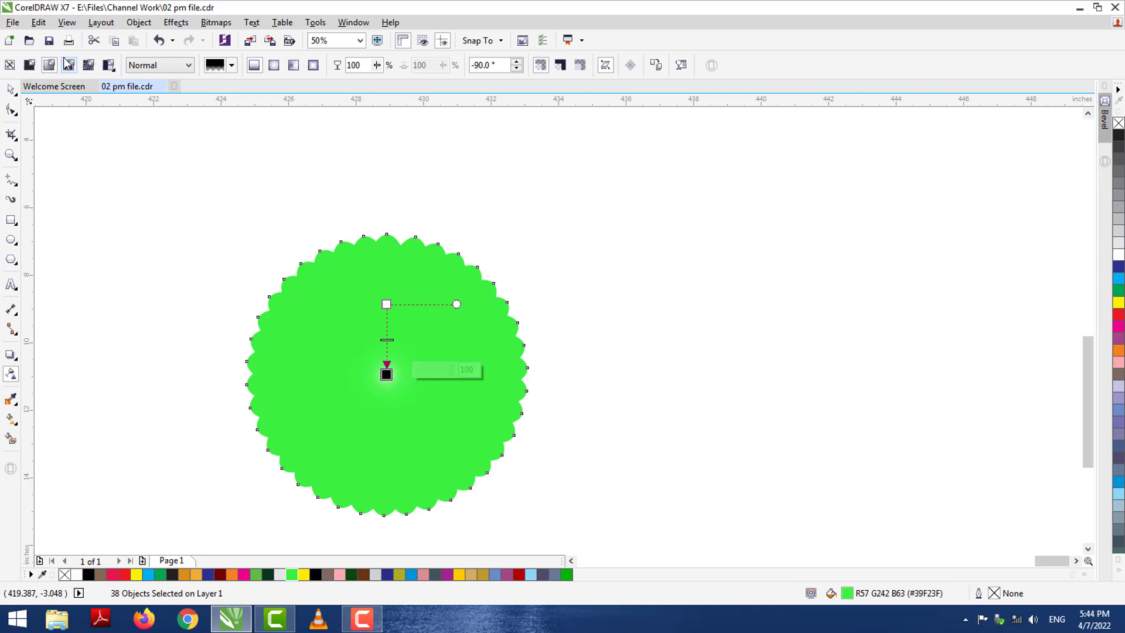
left_click(69, 65)
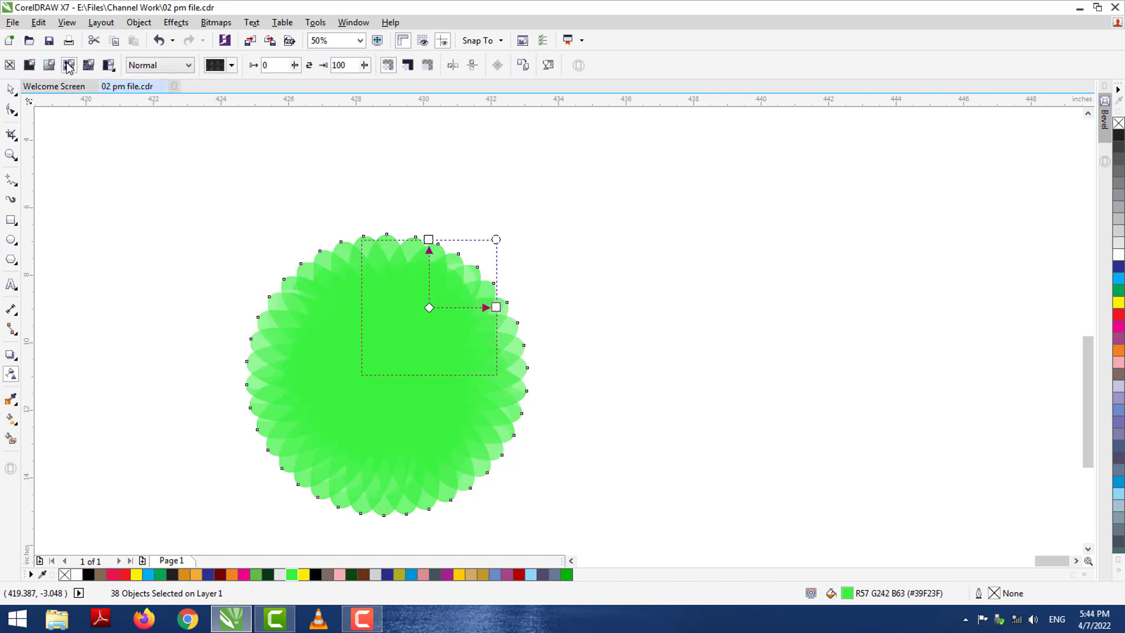
- Group all the petals and scale the flower proportionally down to about 3.2 in wide
left_click(11, 89)
left_click_drag(190, 198, 658, 530)
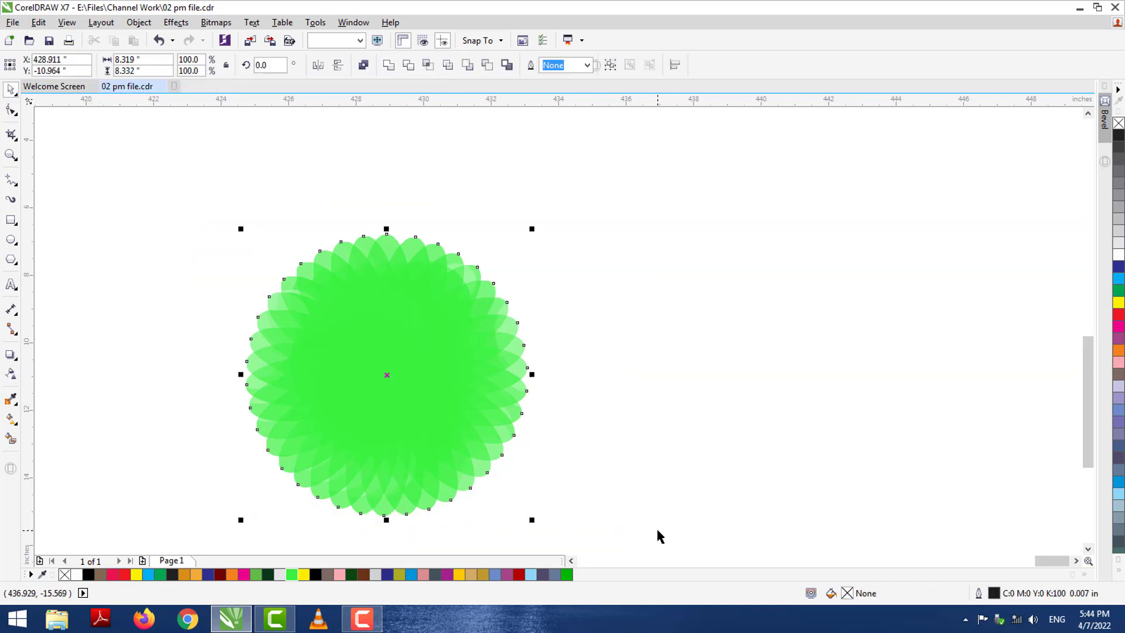
key("ctrl+g")
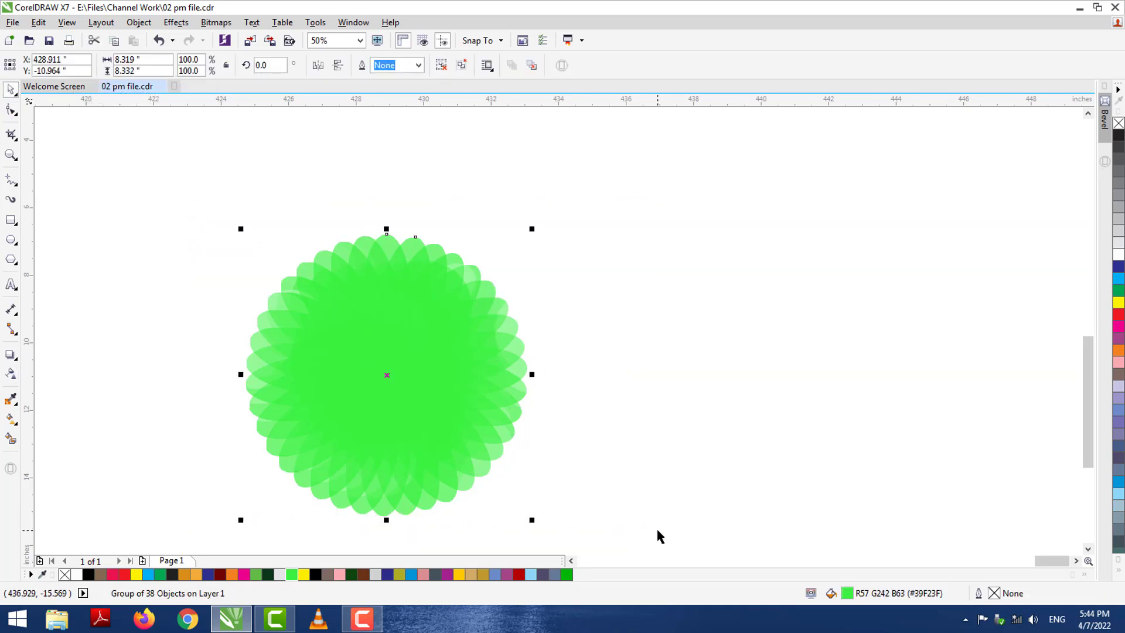
left_click_drag(533, 517, 278, 321)
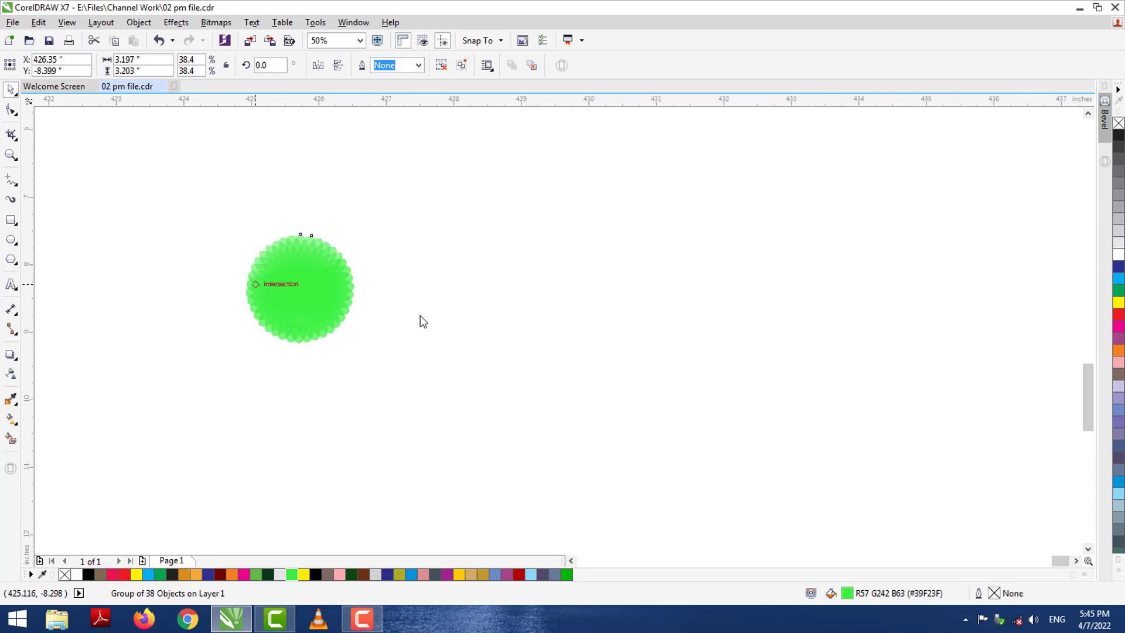
- Convert a duplicate of the petal group to a 300 dpi RGB Color (24-bit) bitmap with anti-aliasing and transparent background
scroll(332, 283, "up", 1)
left_click(329, 281)
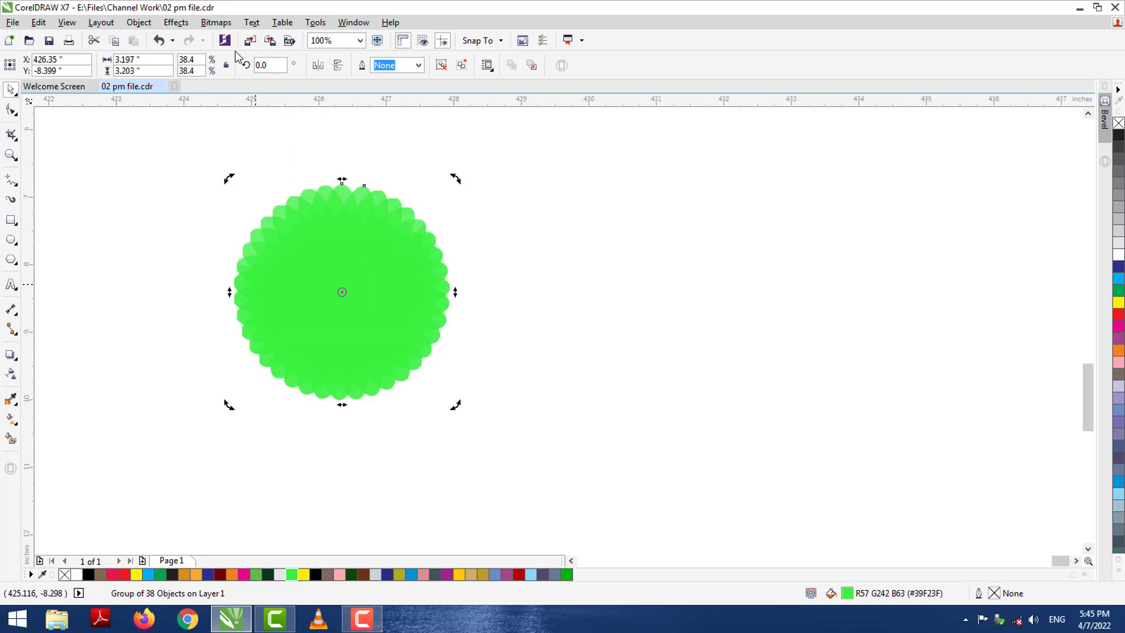
left_click(216, 24)
left_click(251, 38)
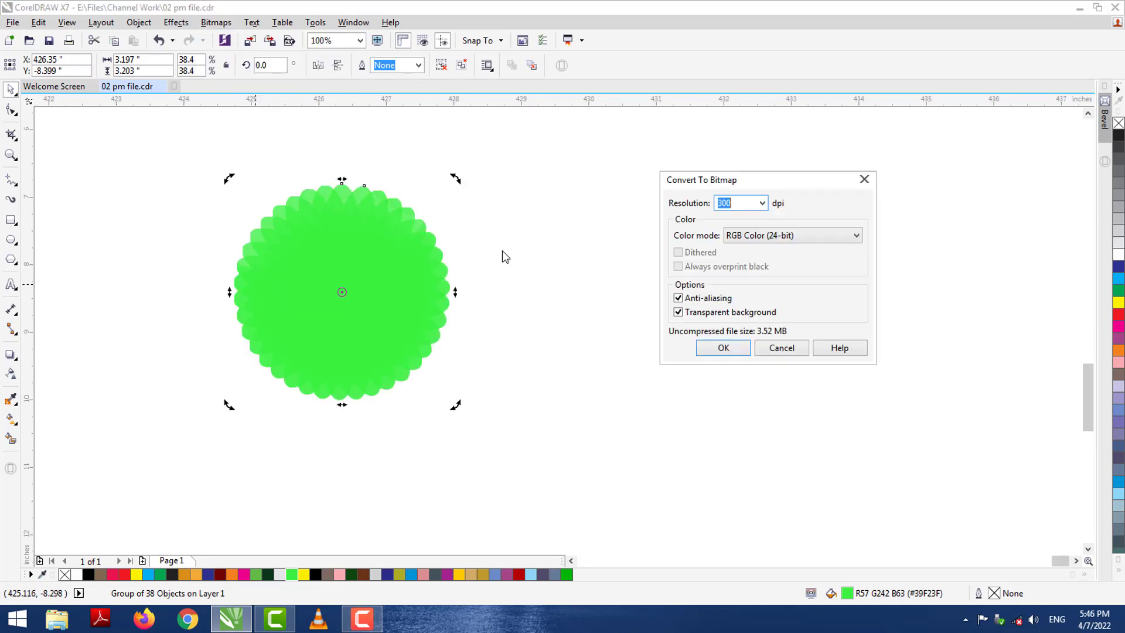
left_click(724, 348)
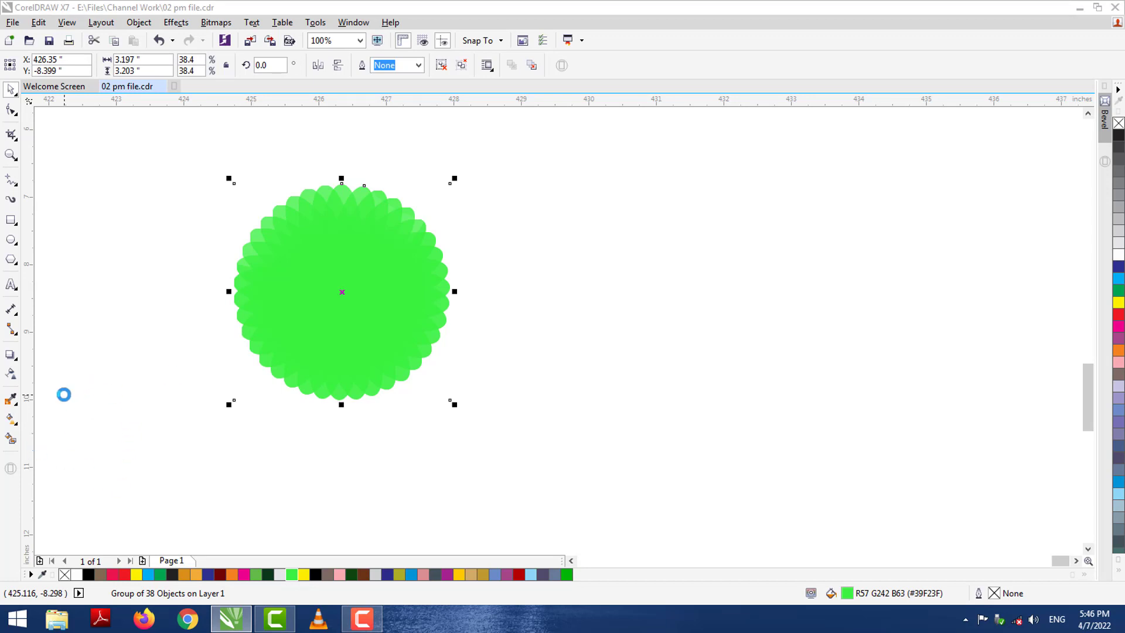
- Apply a uniform transparency of 75 to the flower bitmap
left_click(12, 373)
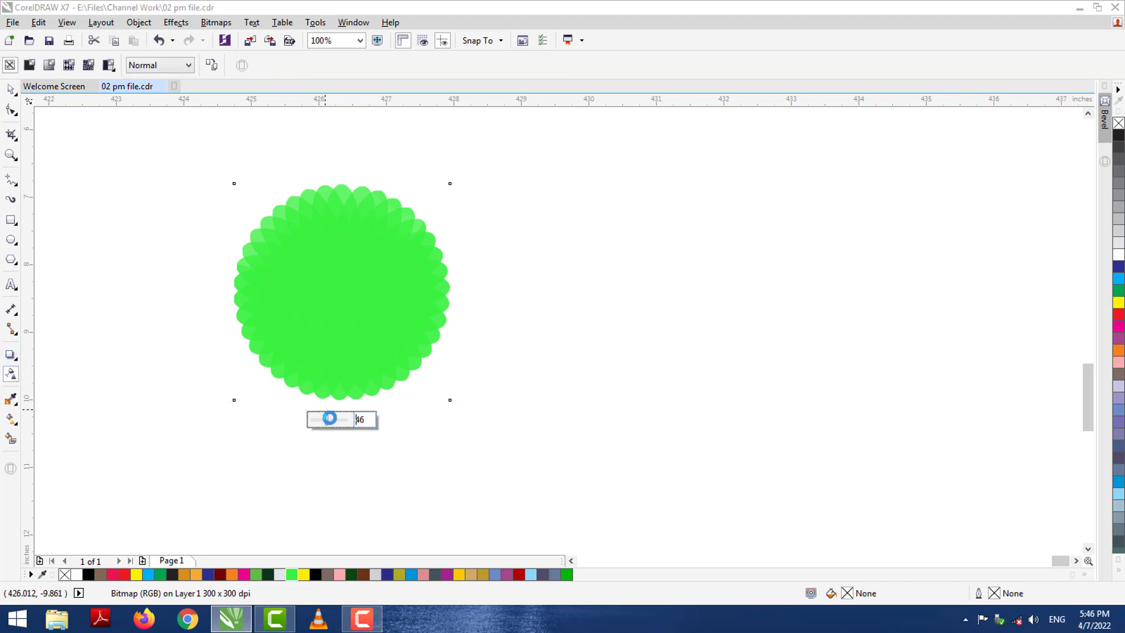
left_click_drag(326, 419, 338, 419)
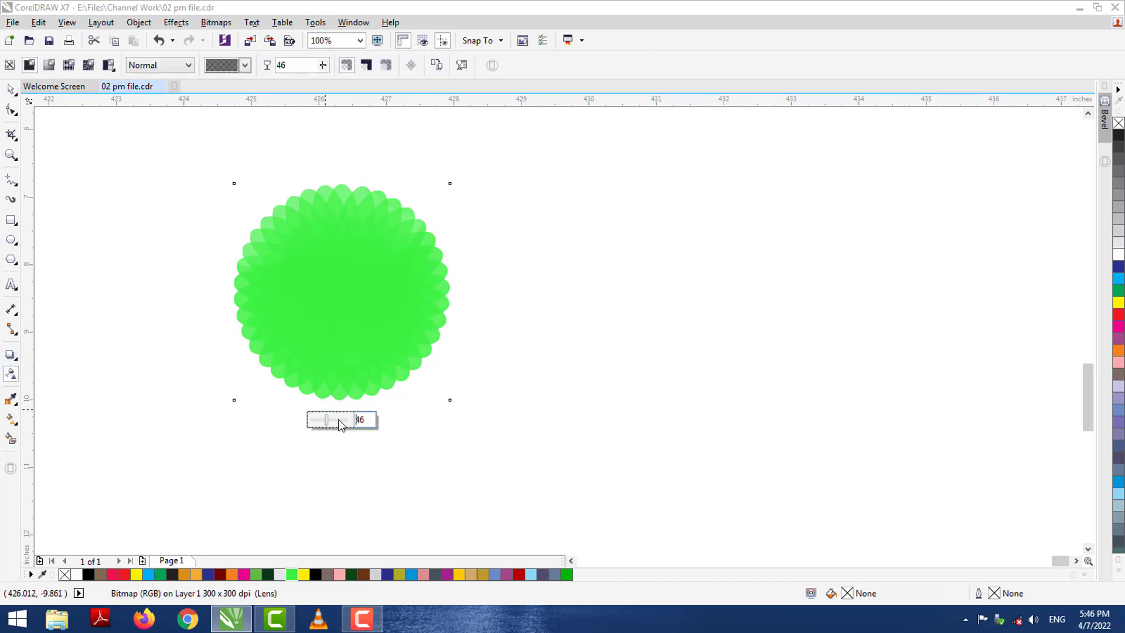
left_click(10, 90)
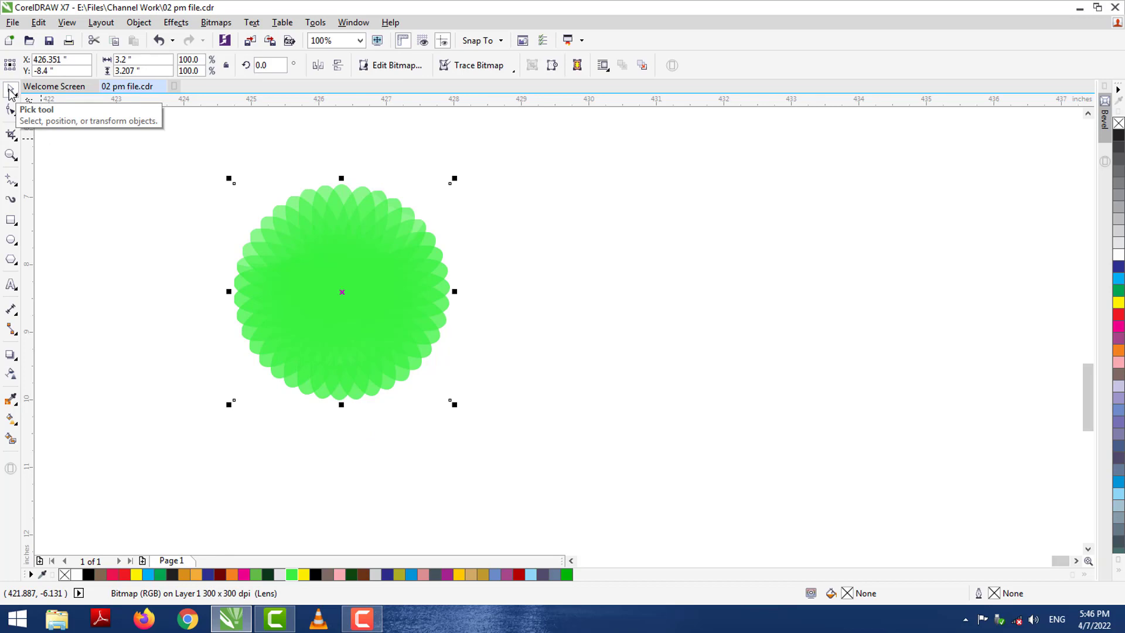
- Select the vector petal group beneath the bitmap and fill it with Cyan
left_click(343, 248)
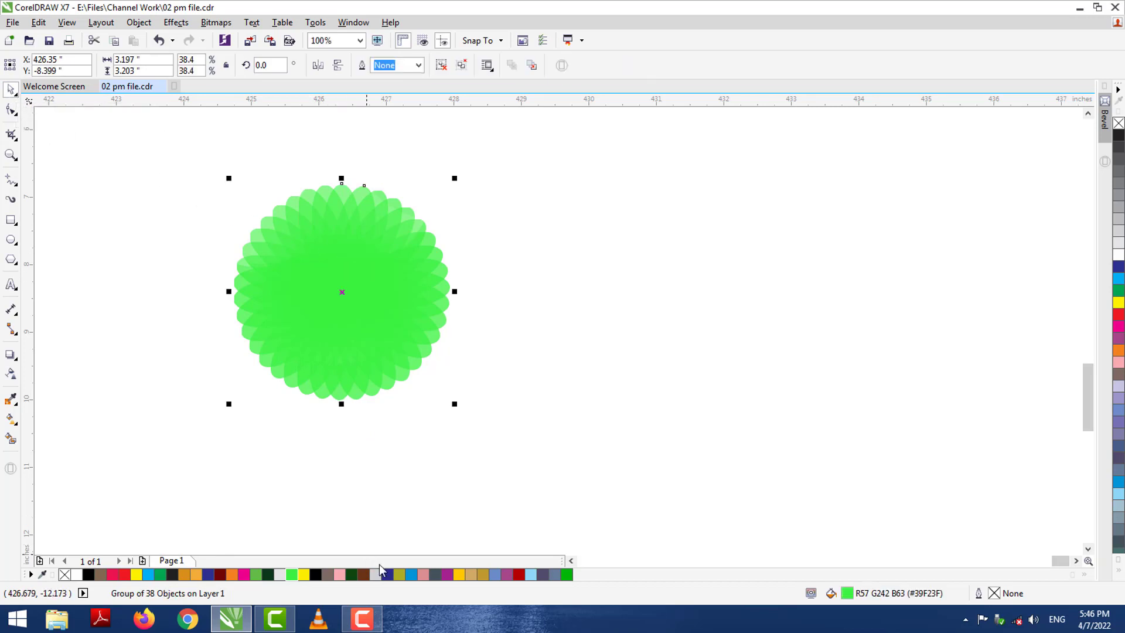
left_click(534, 575)
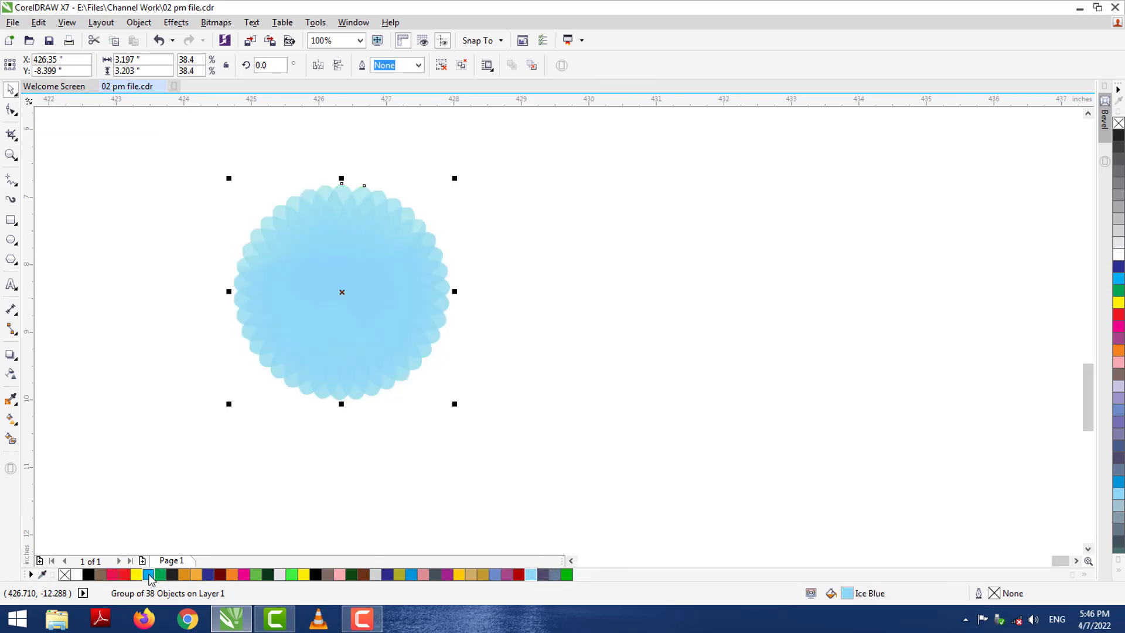
left_click(148, 574)
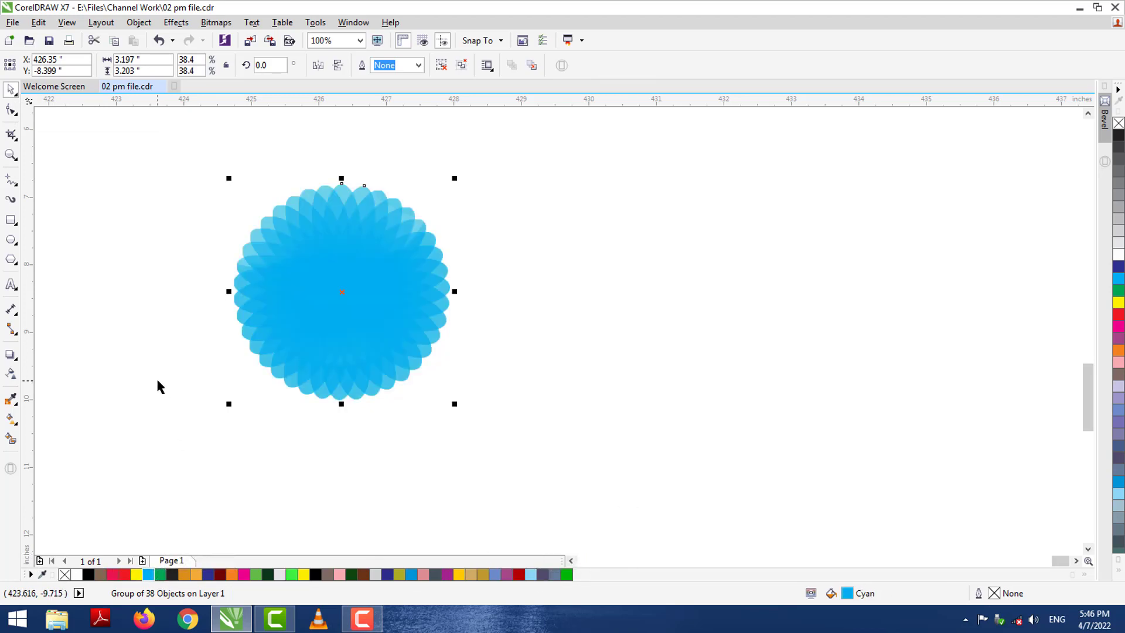
- Group the flower bitmap together with the cyan petal group and deselect them
left_click(157, 381)
left_click(299, 329)
left_click_drag(168, 148, 559, 484)
key("ctrl+g")
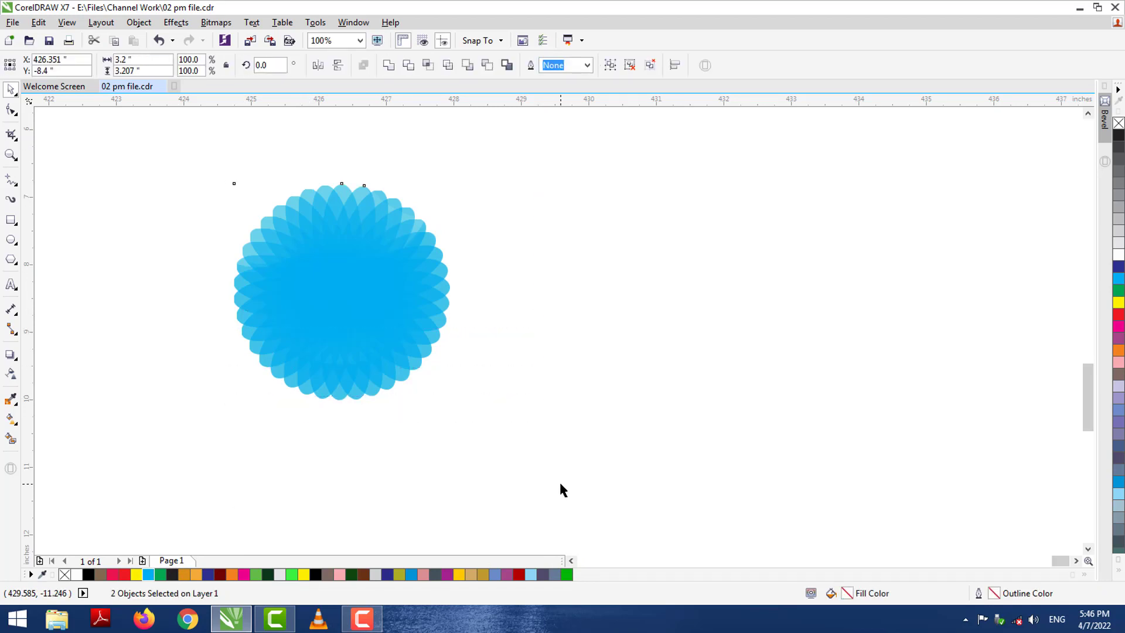
left_click(560, 484)
- Draw a circle over the middle of the flower and align its centre with the flower group's centre
left_click(11, 239)
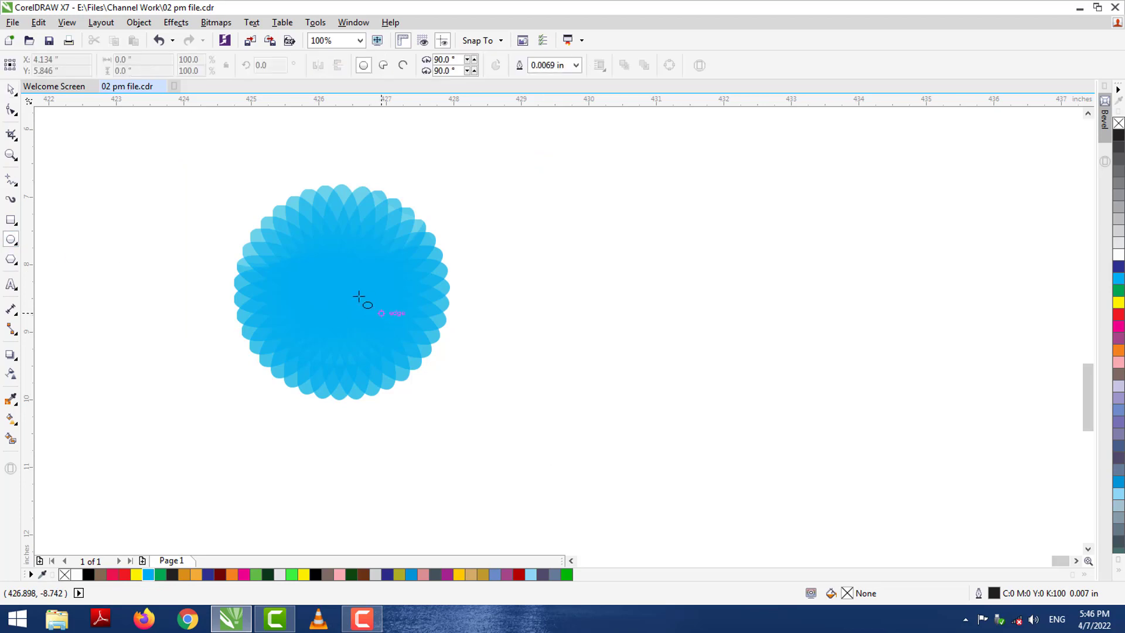
left_click_drag(340, 287, 373, 346)
key("space")
left_click(414, 351, "shift")
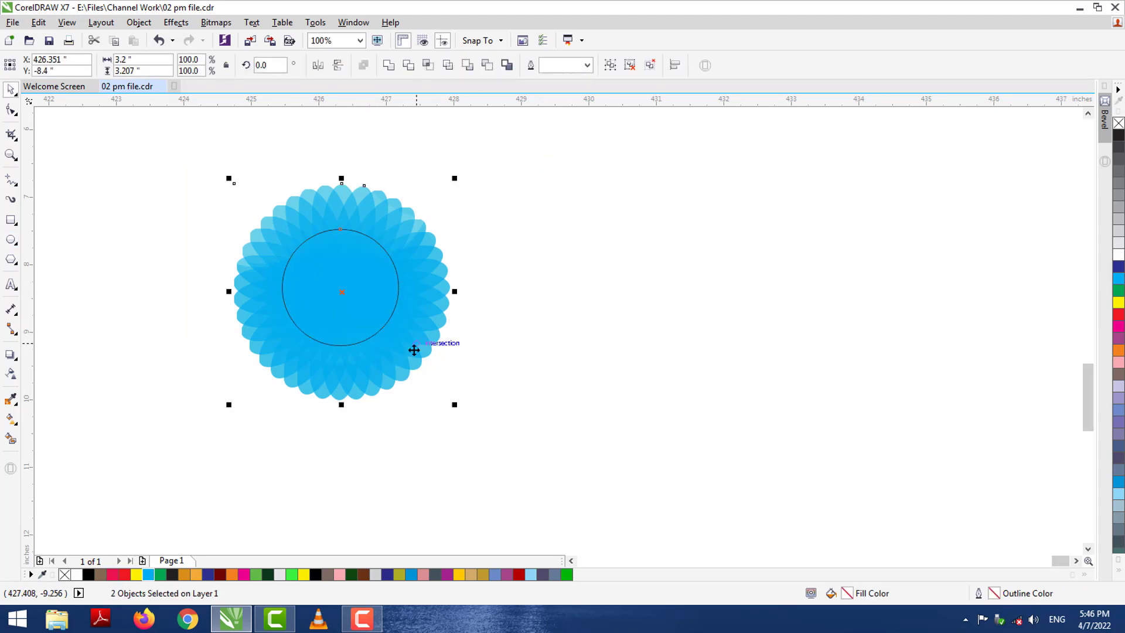
key("c")
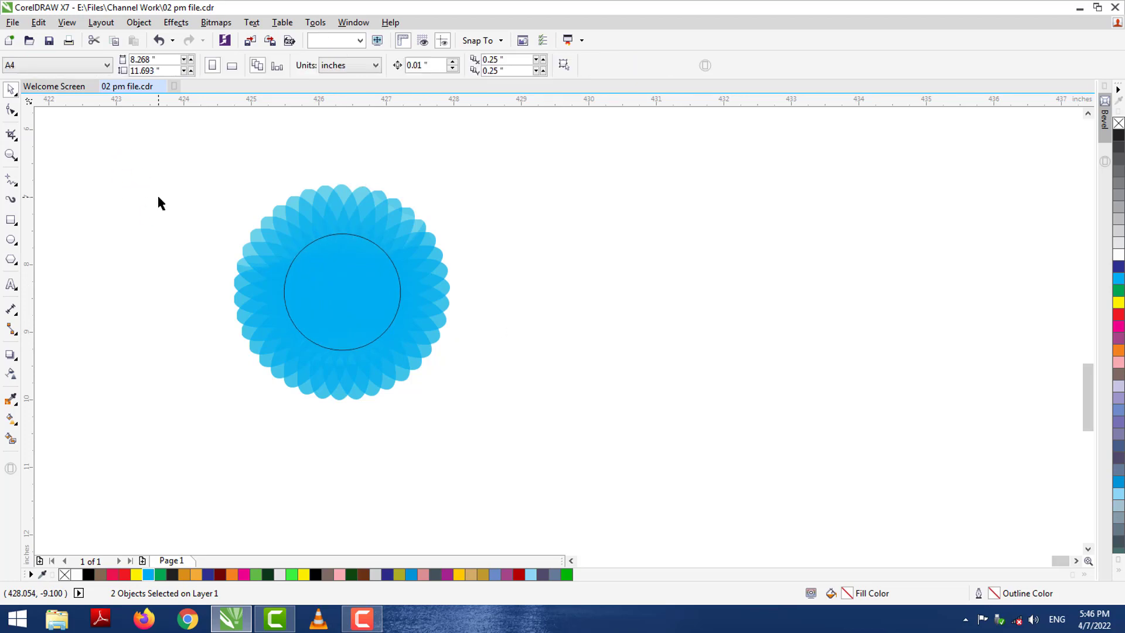
- Fill the centred circle with white and remove its outline
left_click_drag(161, 202, 404, 358)
left_click_drag(76, 574, 311, 328)
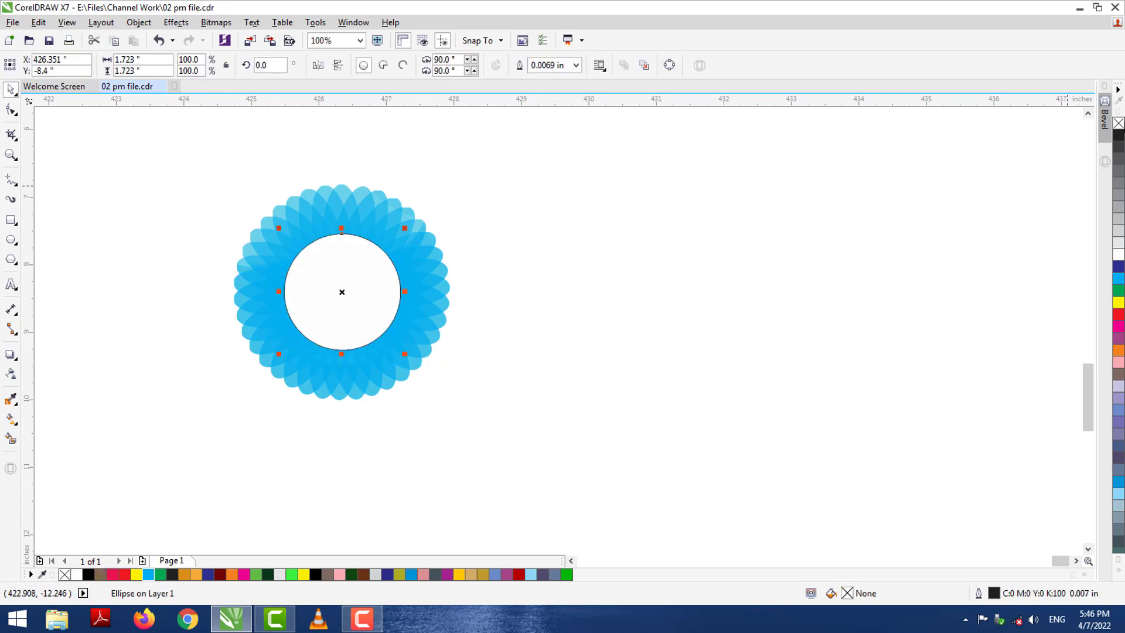
right_click(1118, 124)
left_click(755, 274)
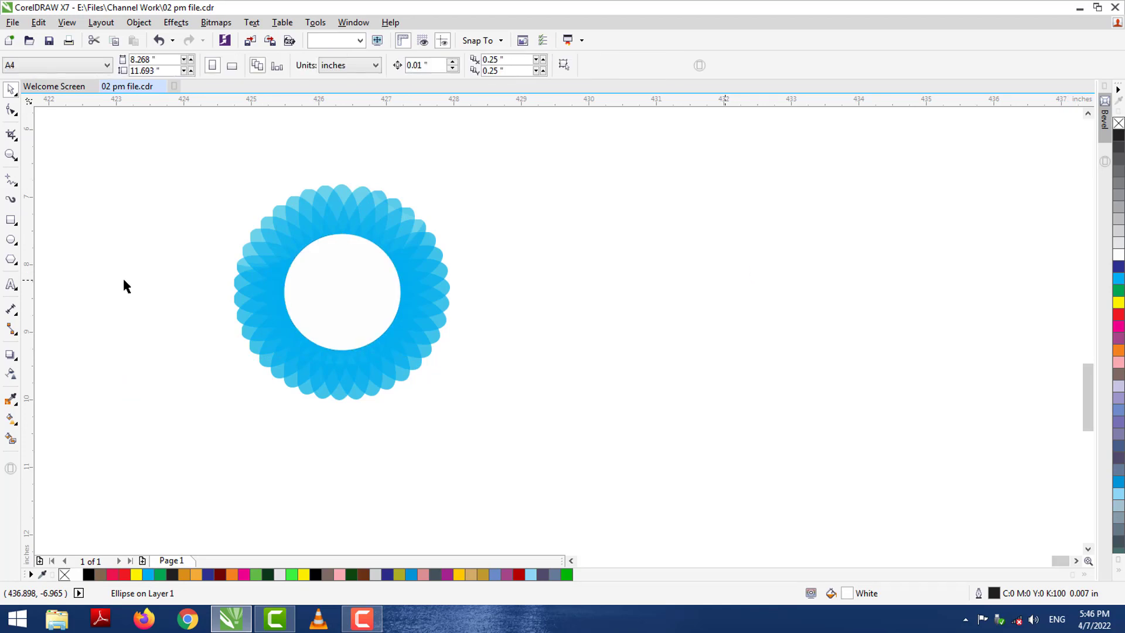
- Add the artistic text "00", move it into the white circle, and set its font to Impact
left_click(10, 285)
left_click(61, 335)
type("00")
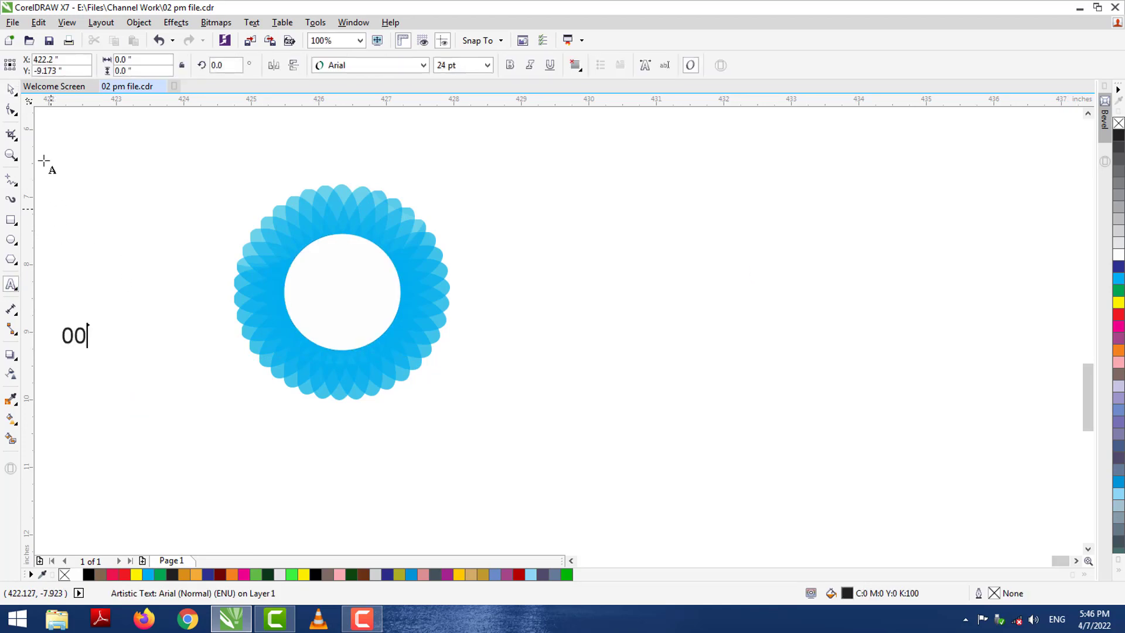
left_click(11, 89)
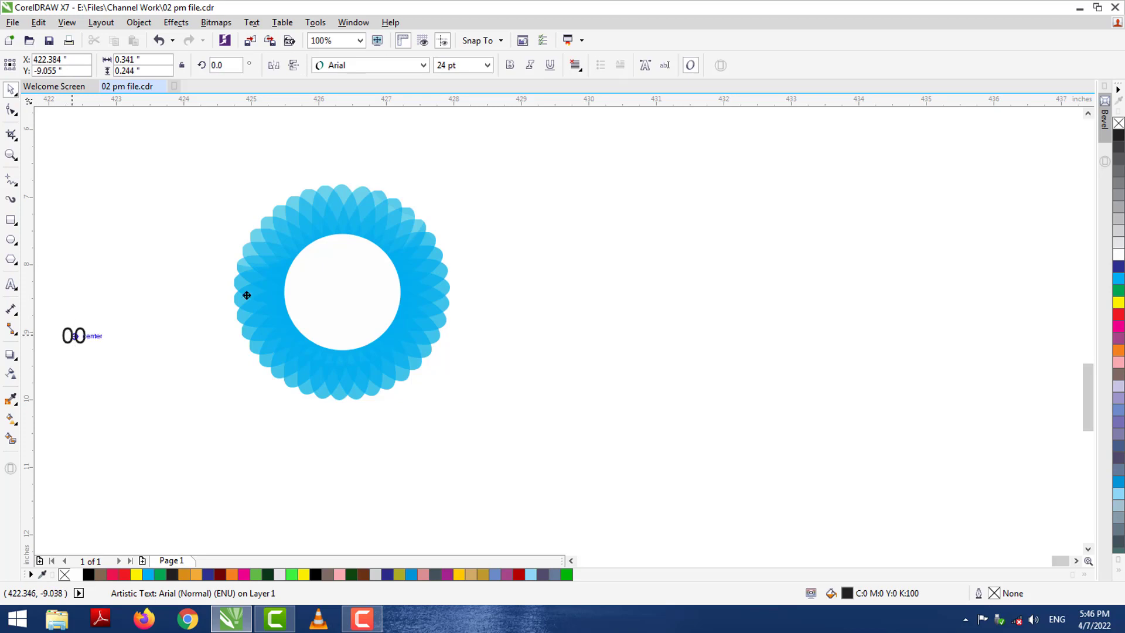
left_click_drag(246, 295, 337, 293)
left_click(375, 66)
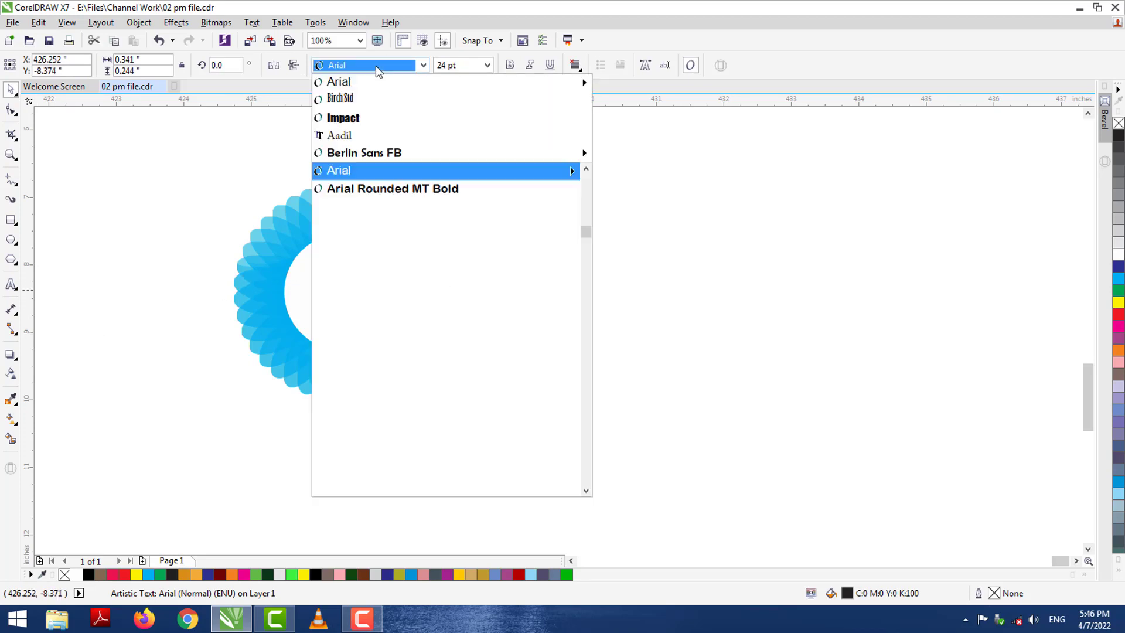
left_click(363, 118)
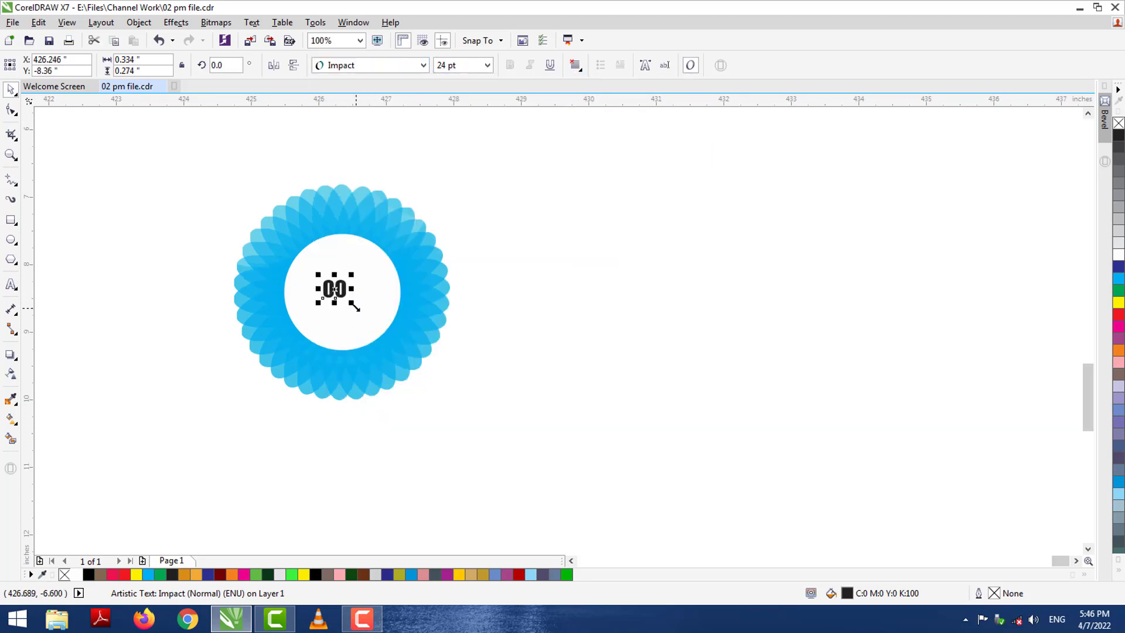
- Enlarge the "00" text to about 86 pt and position it in the middle of the white circle
left_click_drag(354, 307, 389, 334)
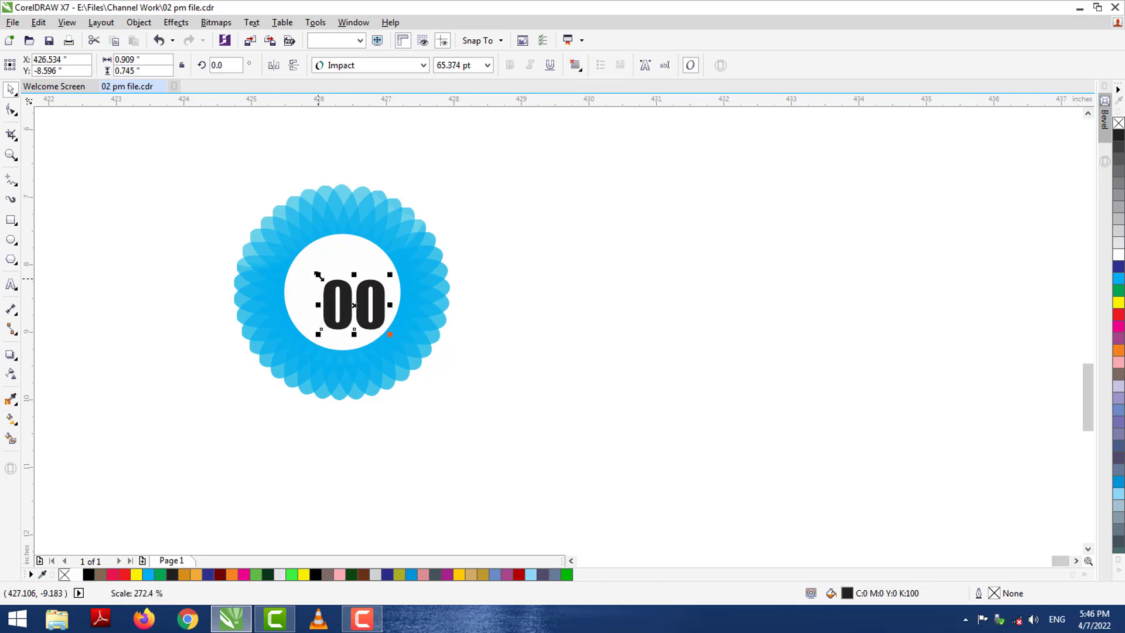
left_click_drag(318, 275, 284, 246)
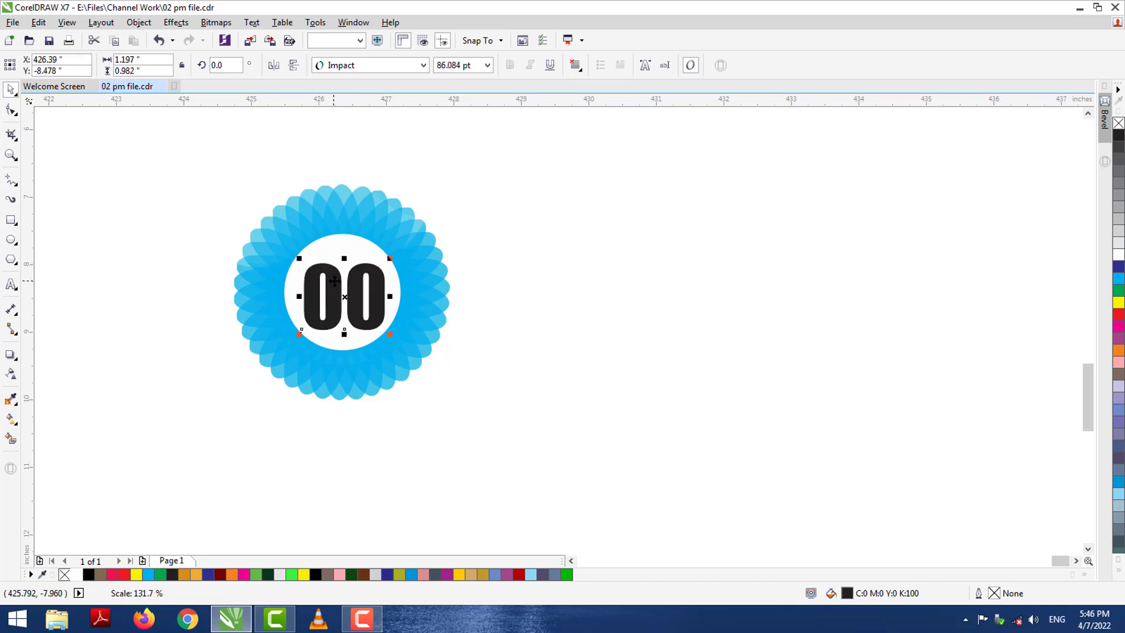
left_click_drag(335, 273, 334, 266)
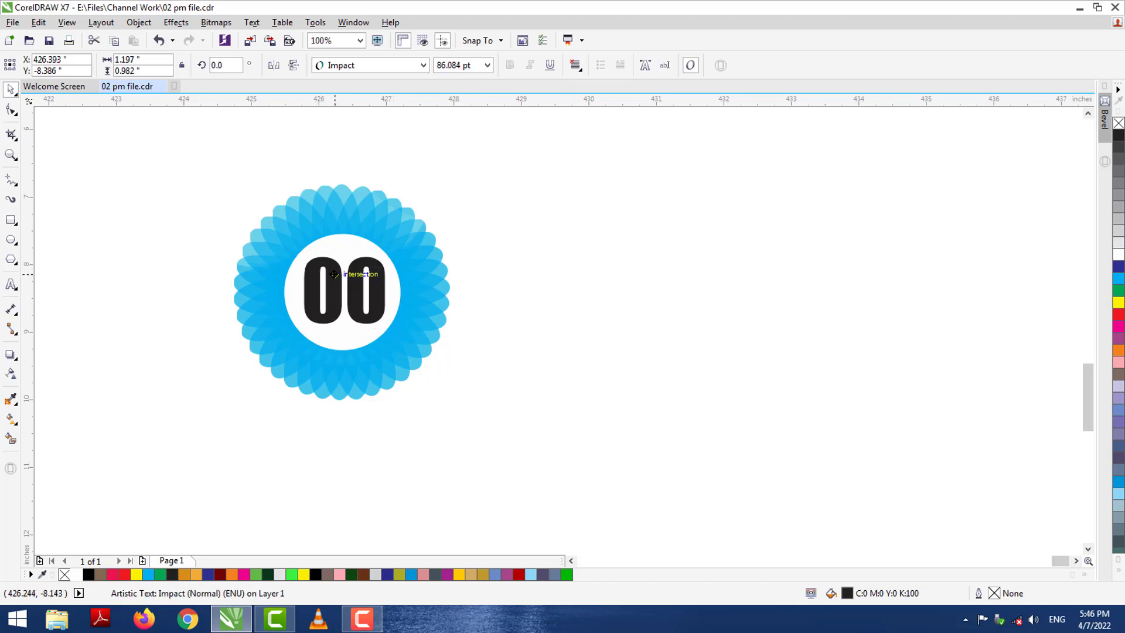
left_click_drag(192, 152, 557, 484)
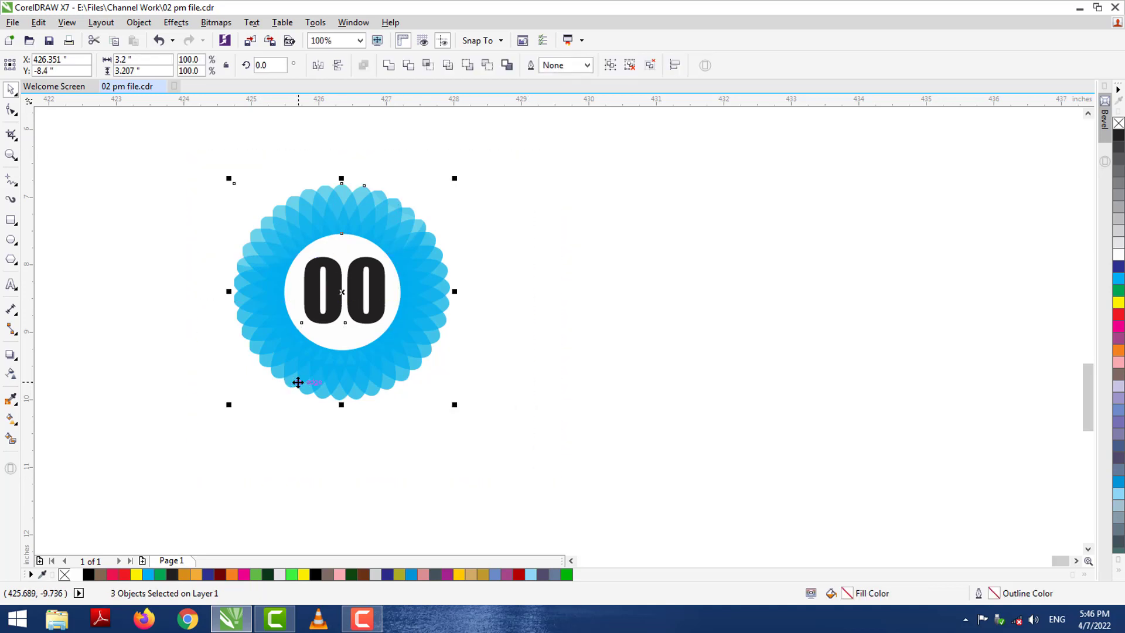
left_click_drag(297, 382, 475, 378)
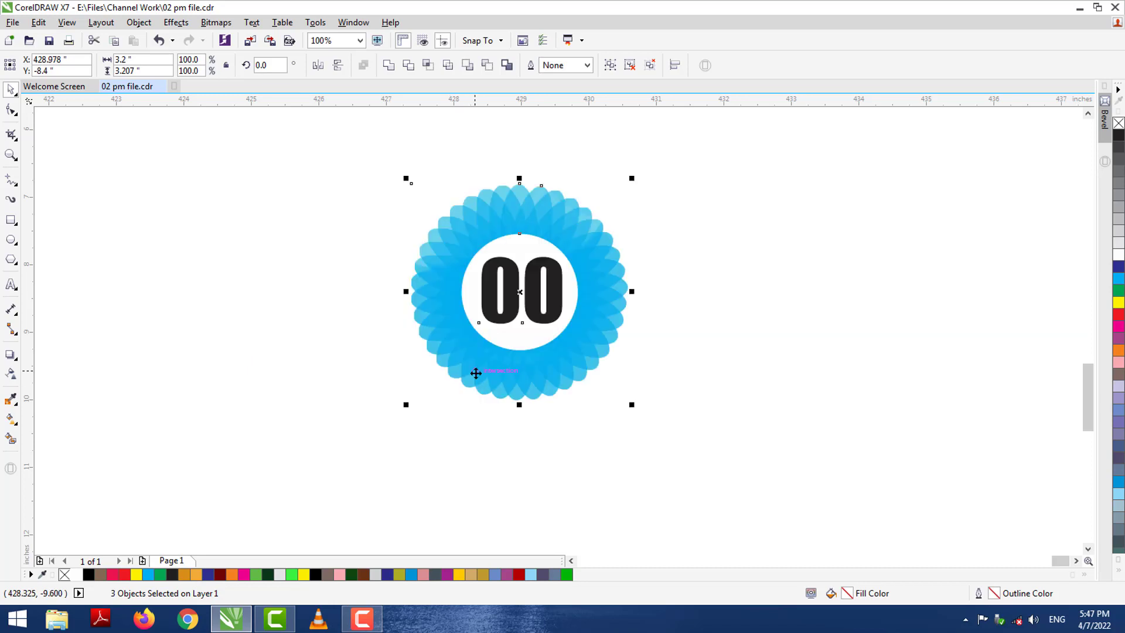
key("ctrl+z")
left_click_drag(359, 361, 532, 368)
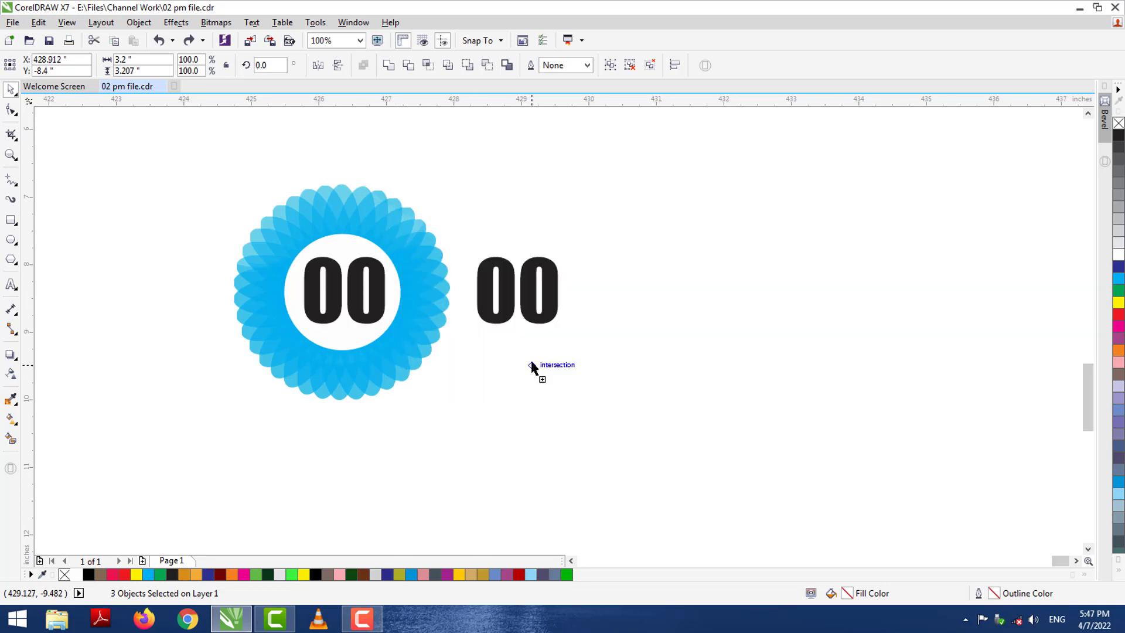
key("ctrl+z")
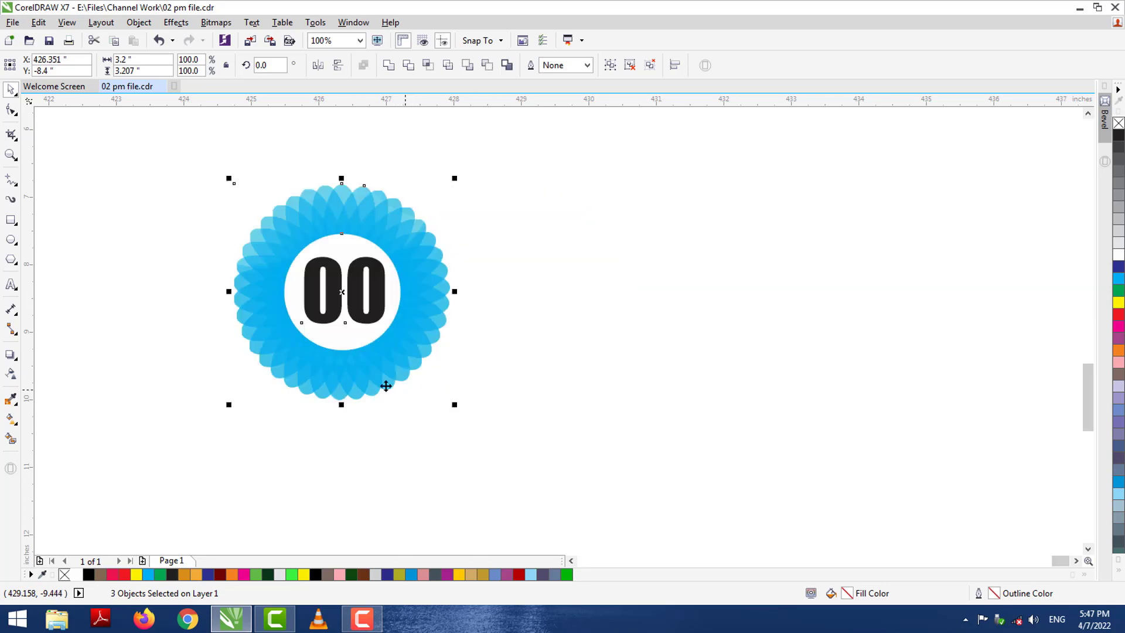
left_click(358, 375, "ctrl")
left_click(389, 369, "ctrl")
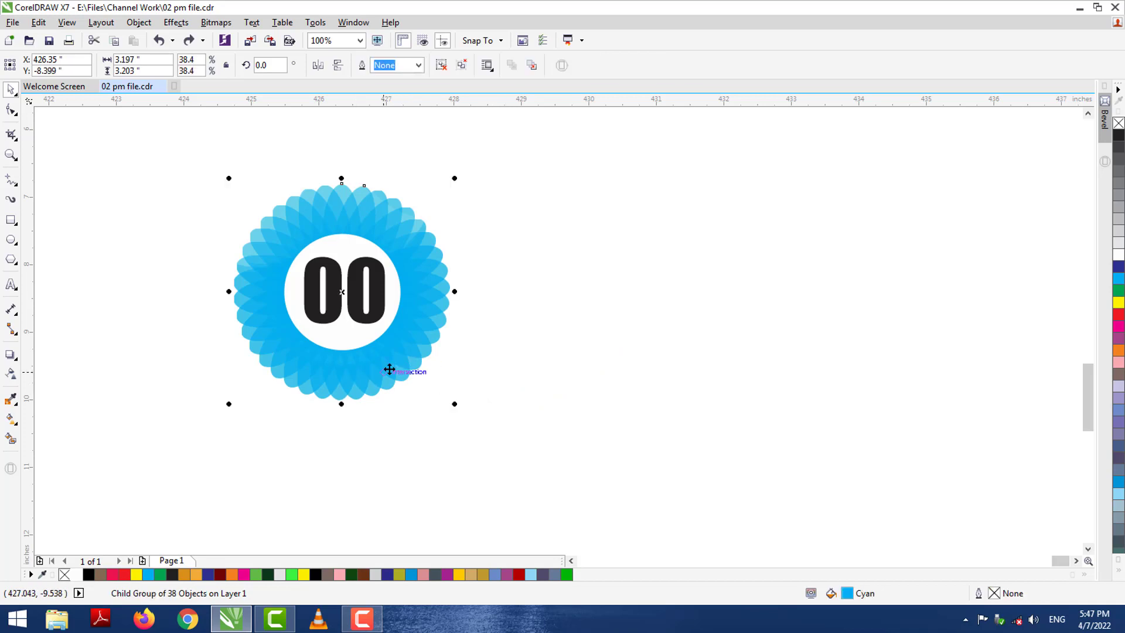
left_click_drag(410, 375, 568, 367)
key("ctrl+z")
- Copy the whole badge about 2.8 inches to the right and repeat the duplication to build a row of six badges
left_click_drag(194, 147, 531, 451)
left_click_drag(351, 378, 541, 376)
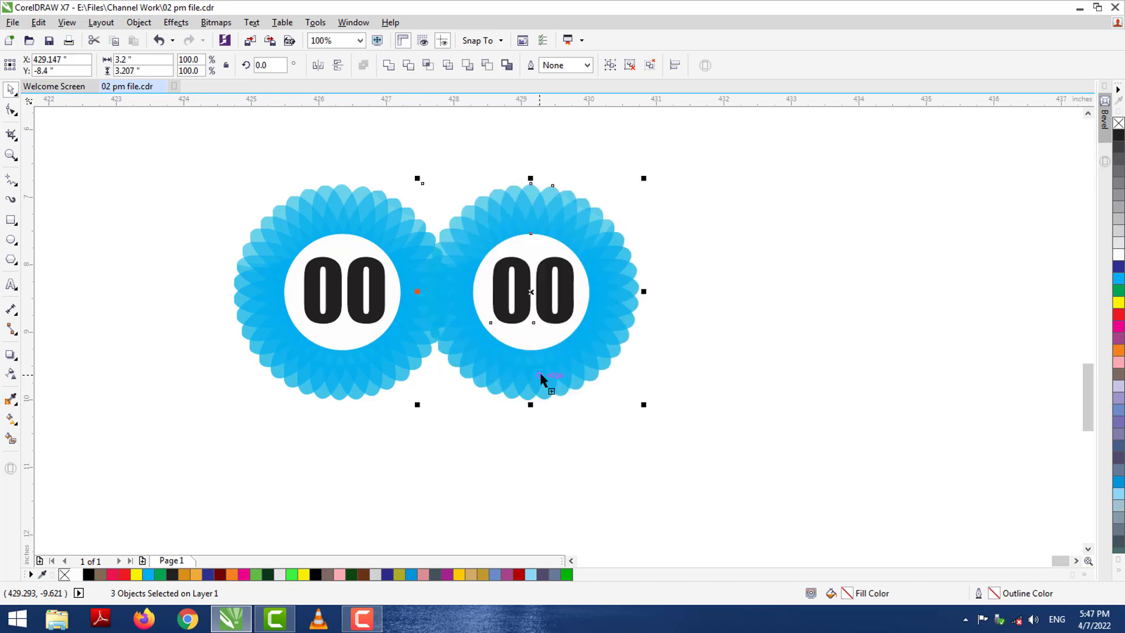
key("ctrl+r")
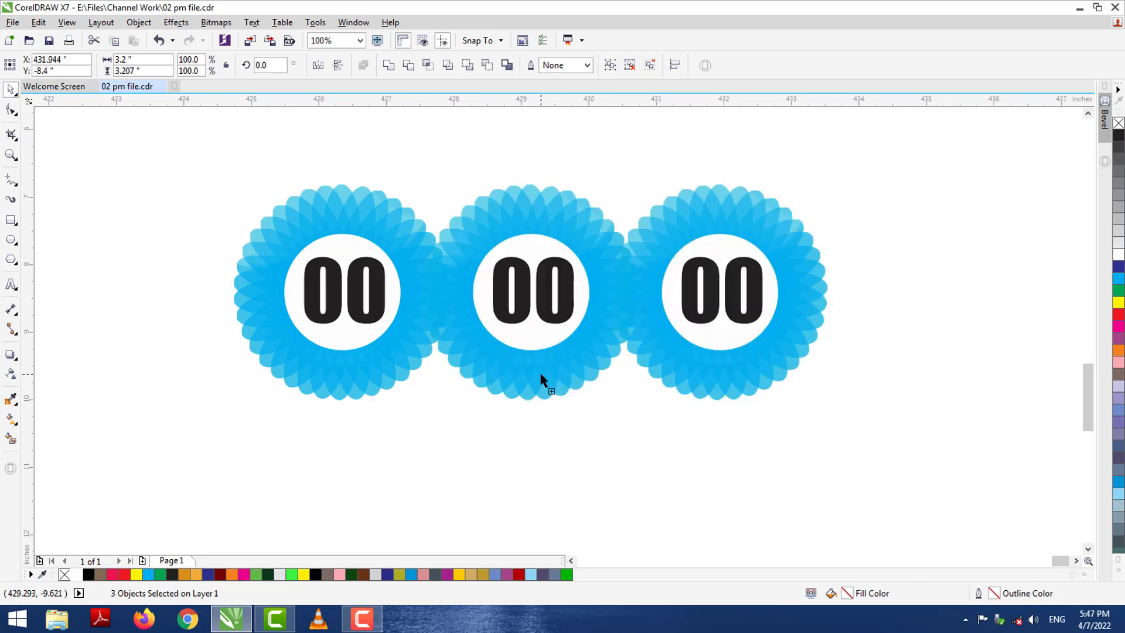
key("ctrl+r")
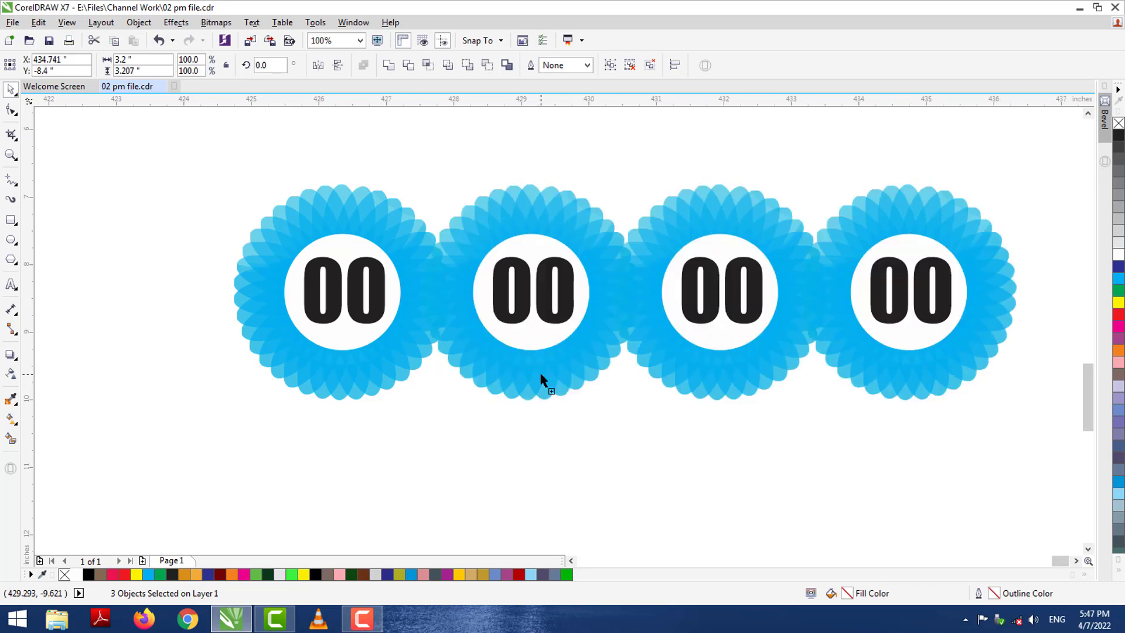
key("ctrl+r")
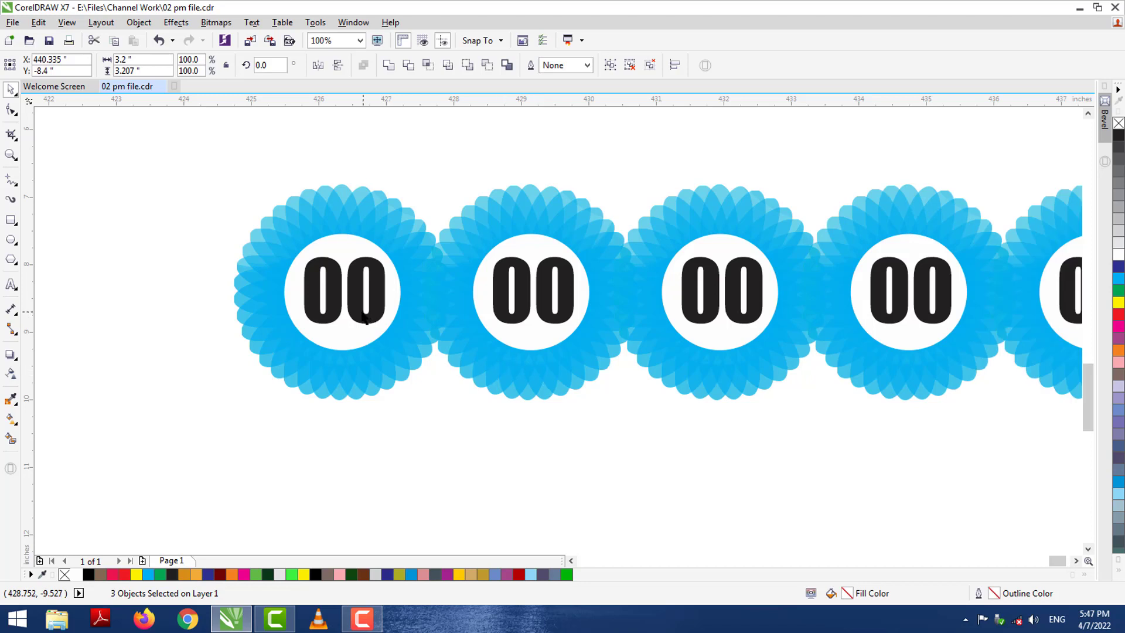
- Change the first badge's number to a single "0" and centre it horizontally on its white circle
left_click(366, 319, "ctrl")
double_click(365, 320)
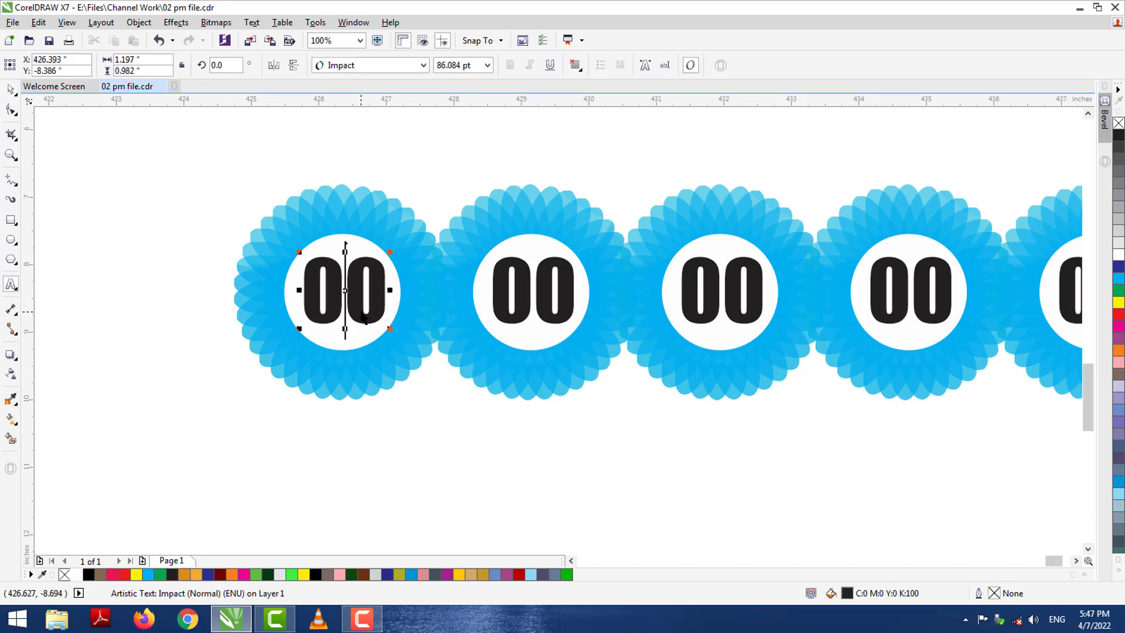
key("Delete")
left_click(11, 89)
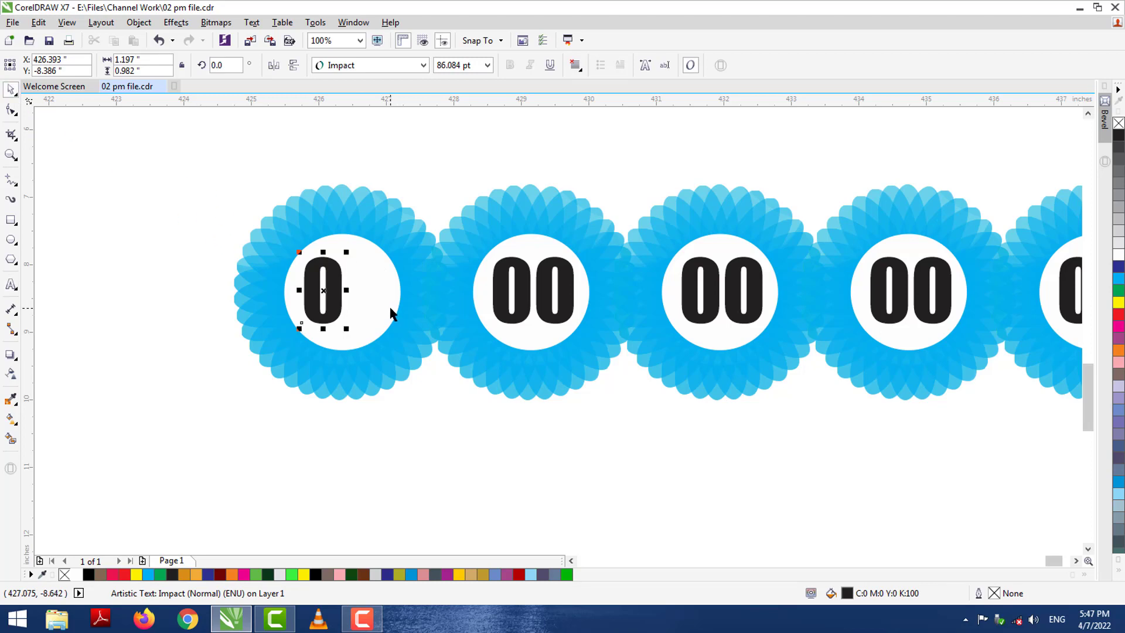
left_click(266, 326, "shift")
key("c")
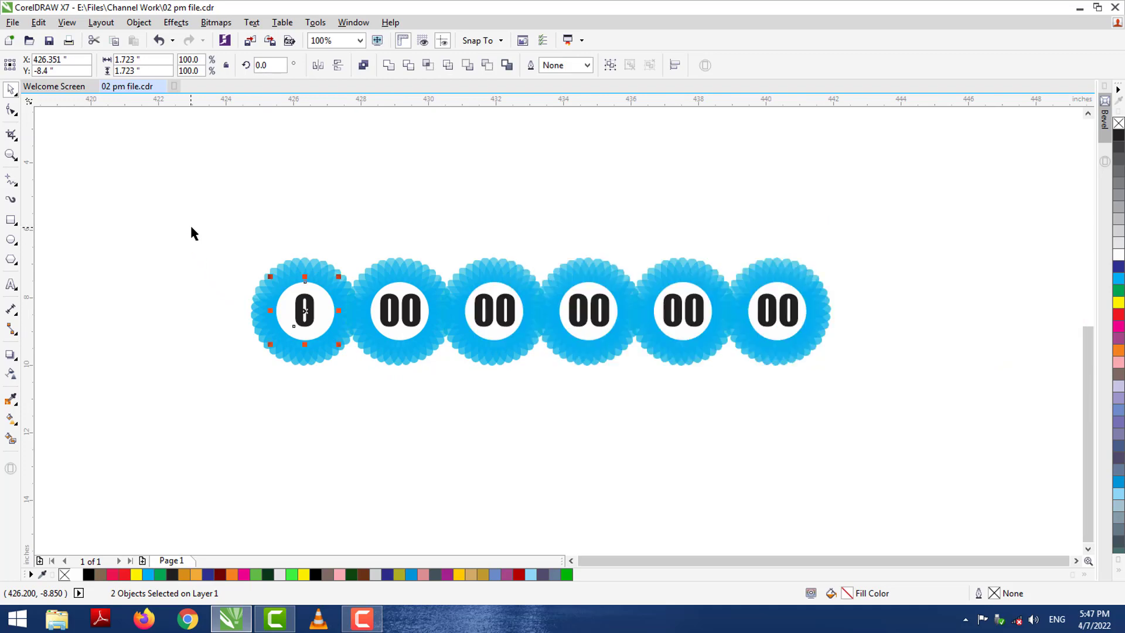
left_click_drag(191, 228, 861, 426)
left_click_drag(788, 302, 788, 389)
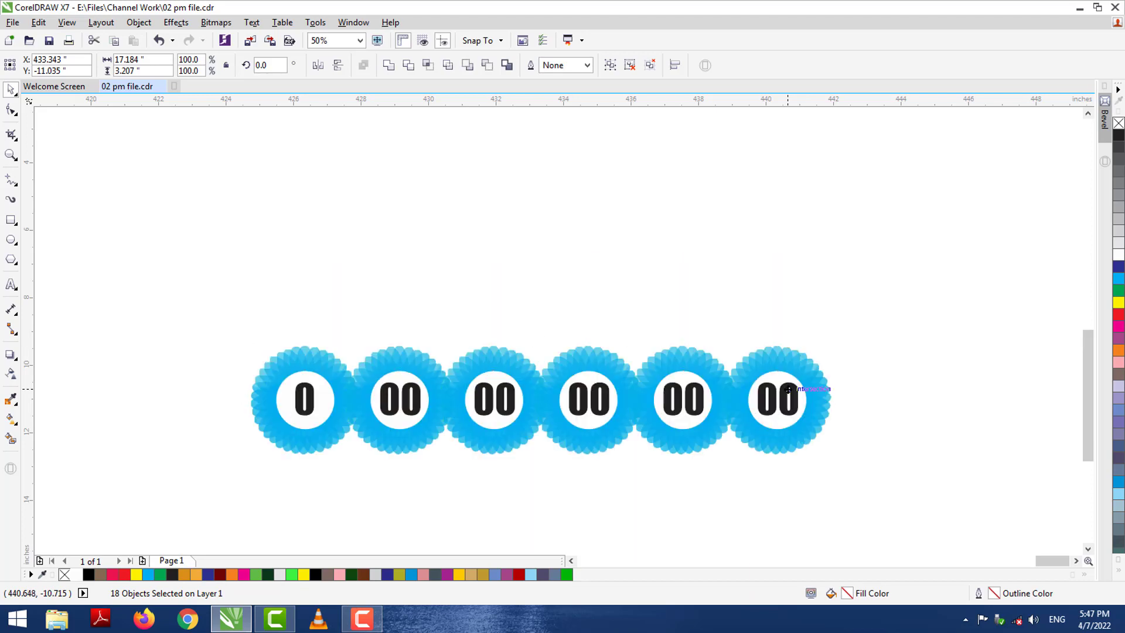
key("ctrl+z")
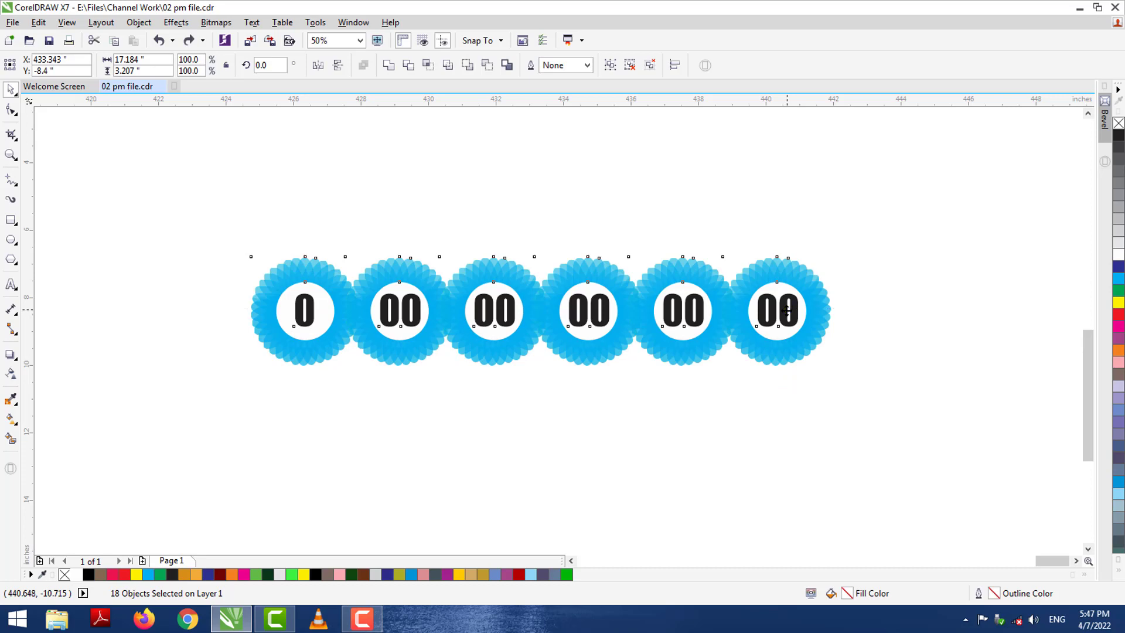
left_click_drag(786, 310, 786, 399)
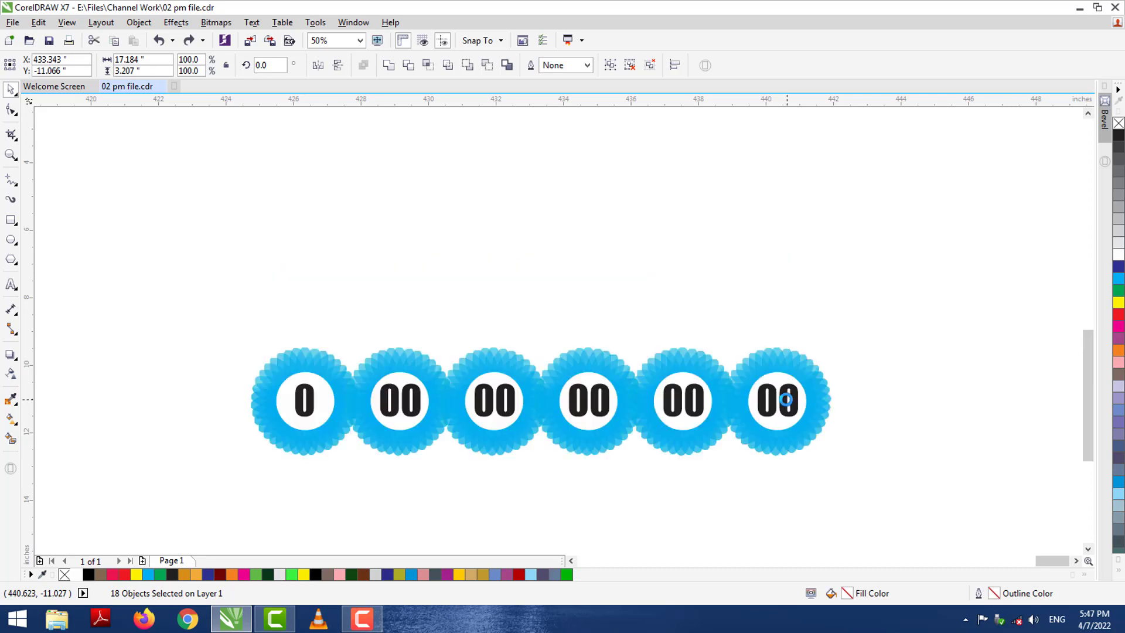
key("ctrl+z")
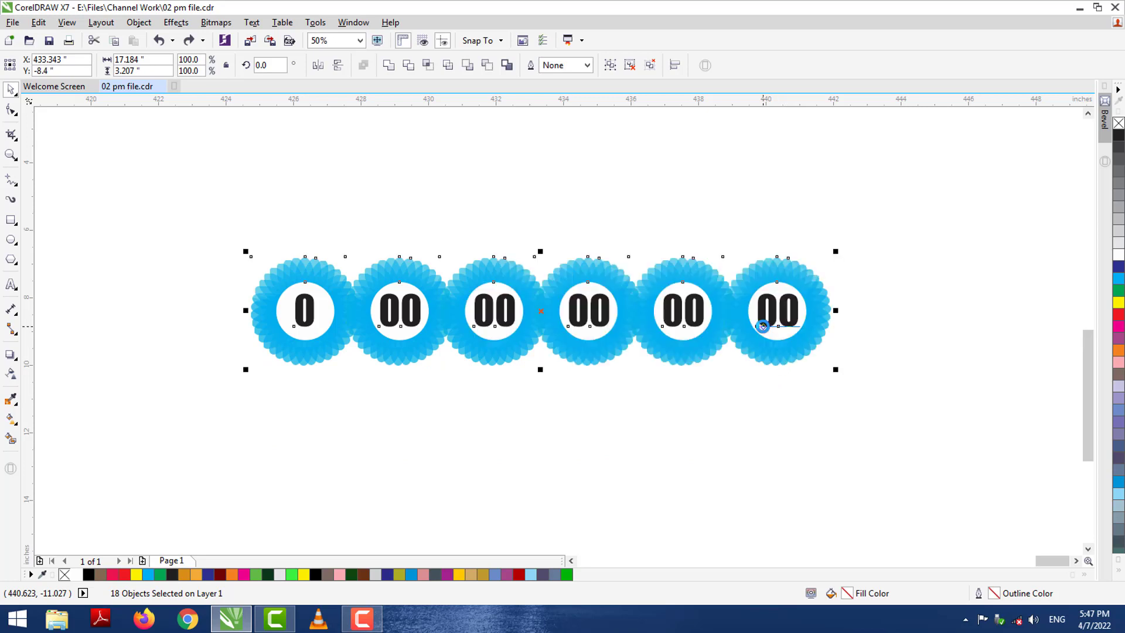
left_click(761, 352)
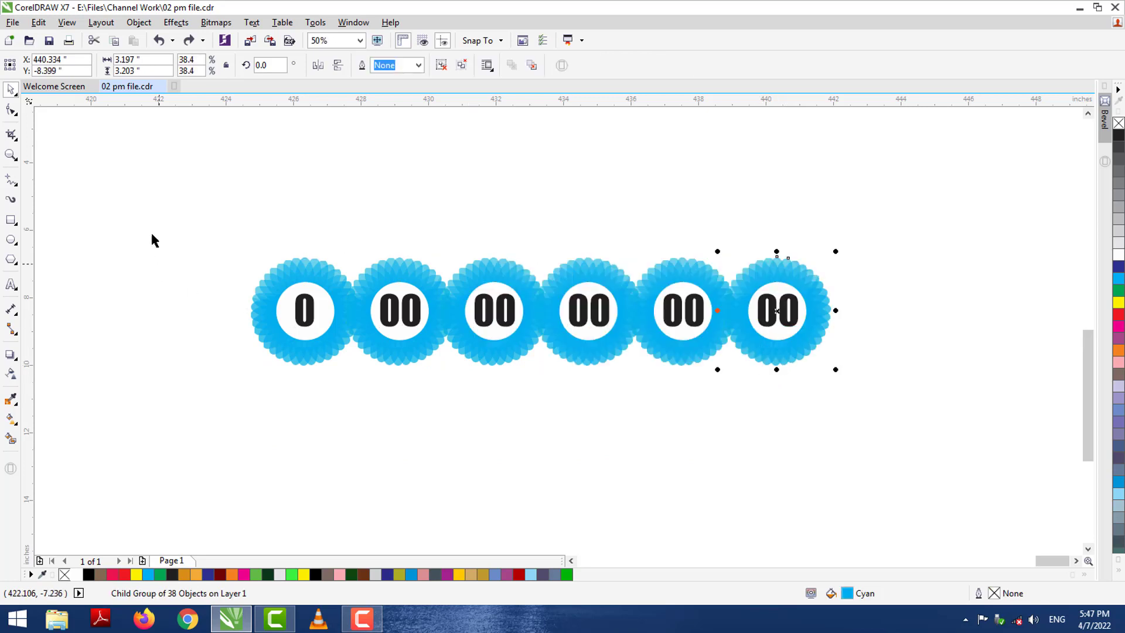
left_click_drag(152, 235, 907, 444)
left_click_drag(296, 259, 861, 418)
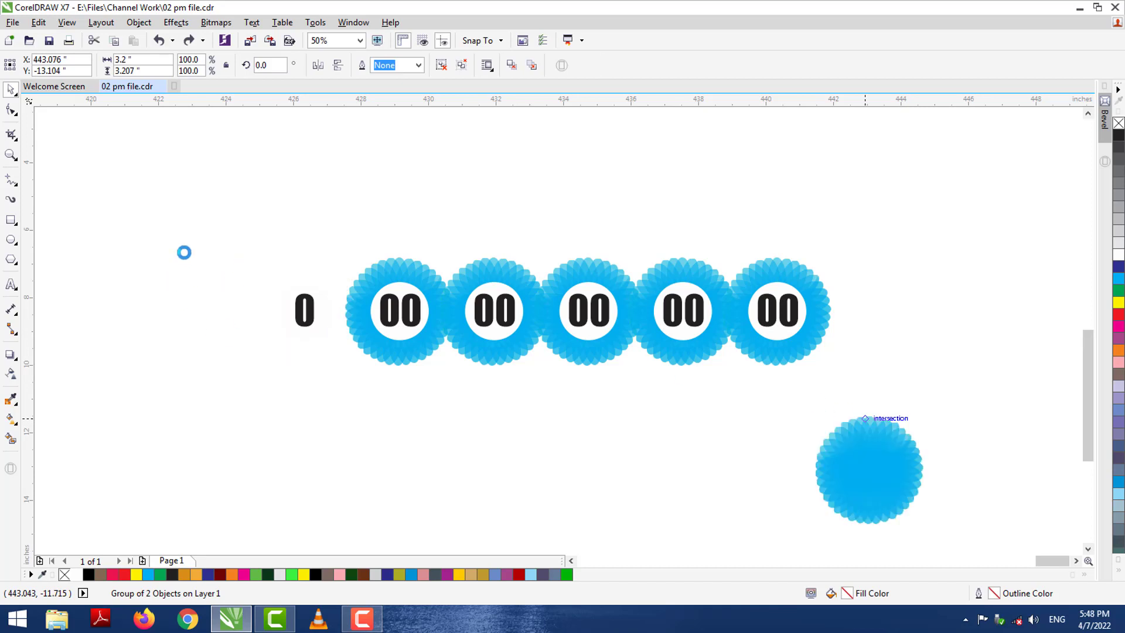
key("ctrl+z")
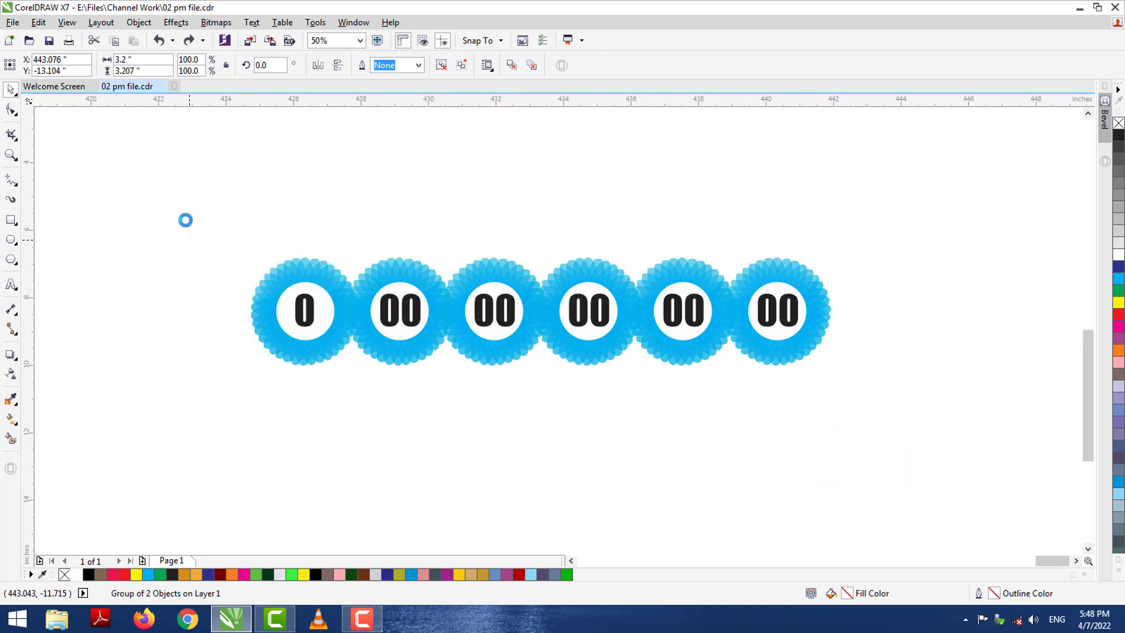
- Copy the row of six badges about 2.45 inches downward and repeat the duplication to build five rows
left_click_drag(190, 210, 948, 414)
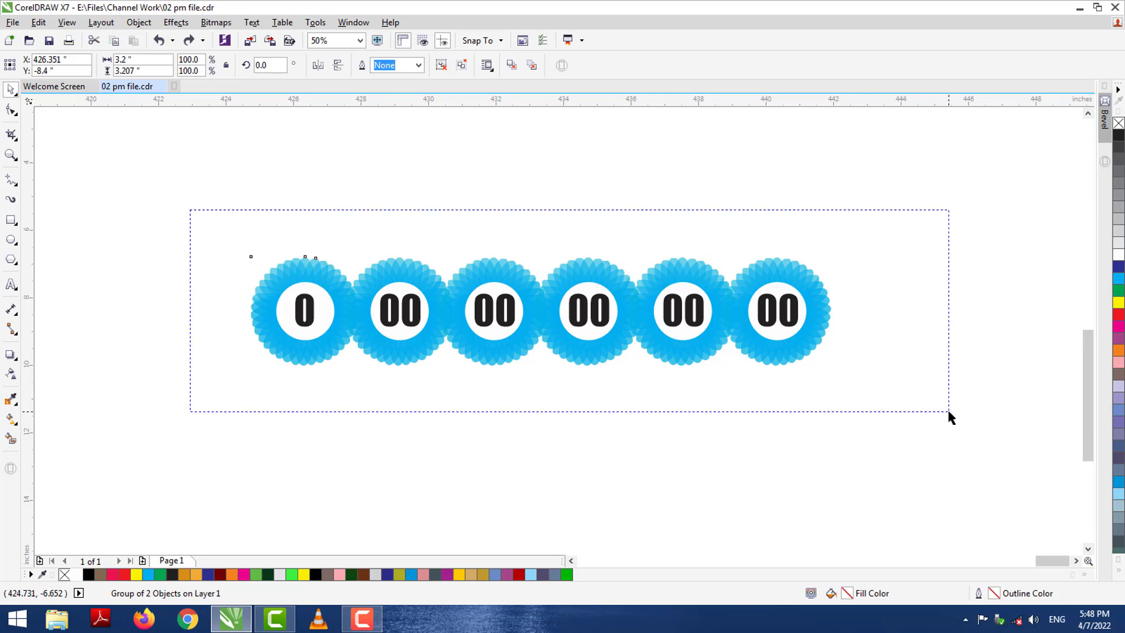
left_click_drag(769, 359, 765, 375)
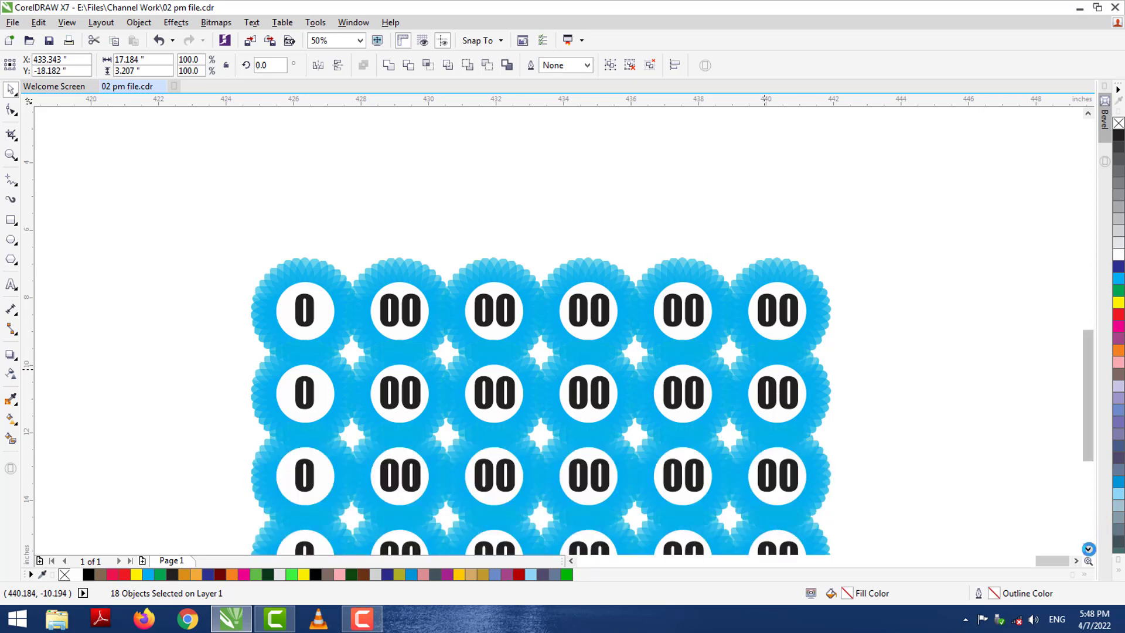
left_click(1088, 549)
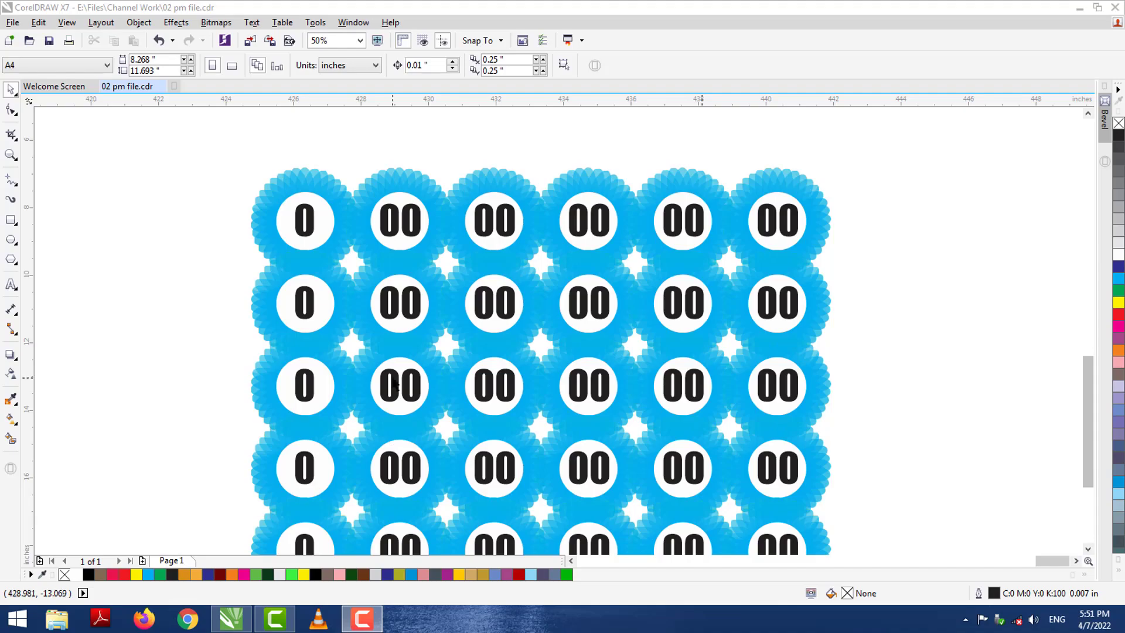
- Change the numbers in the second and third badges of the top row to "02" and "00"
left_click(10, 154)
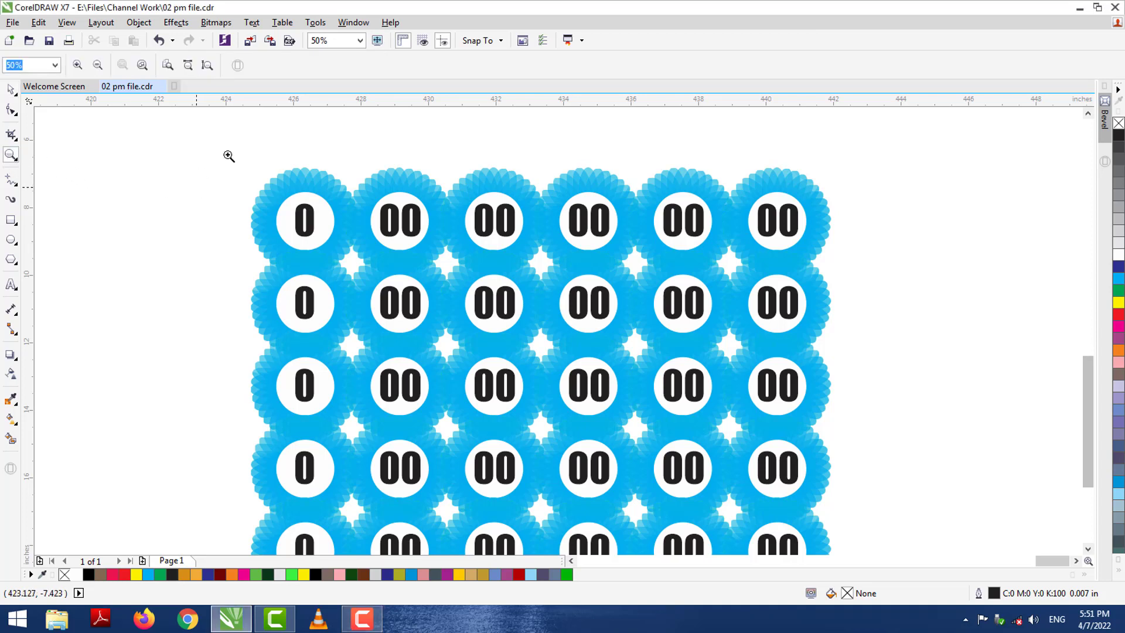
left_click_drag(368, 244, 833, 340)
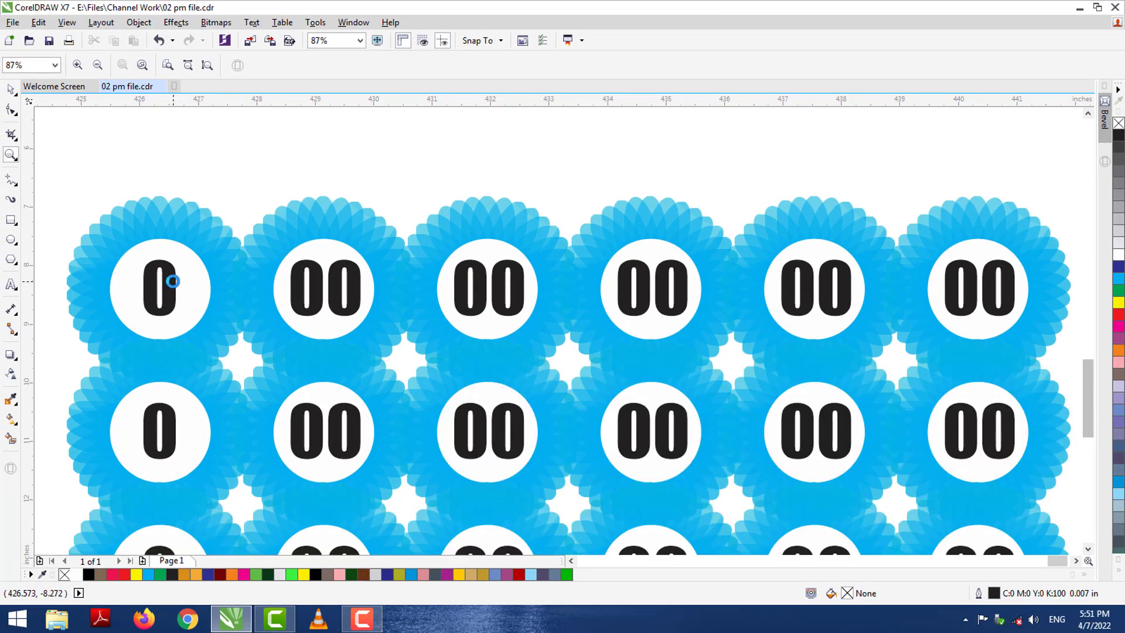
left_click(10, 91)
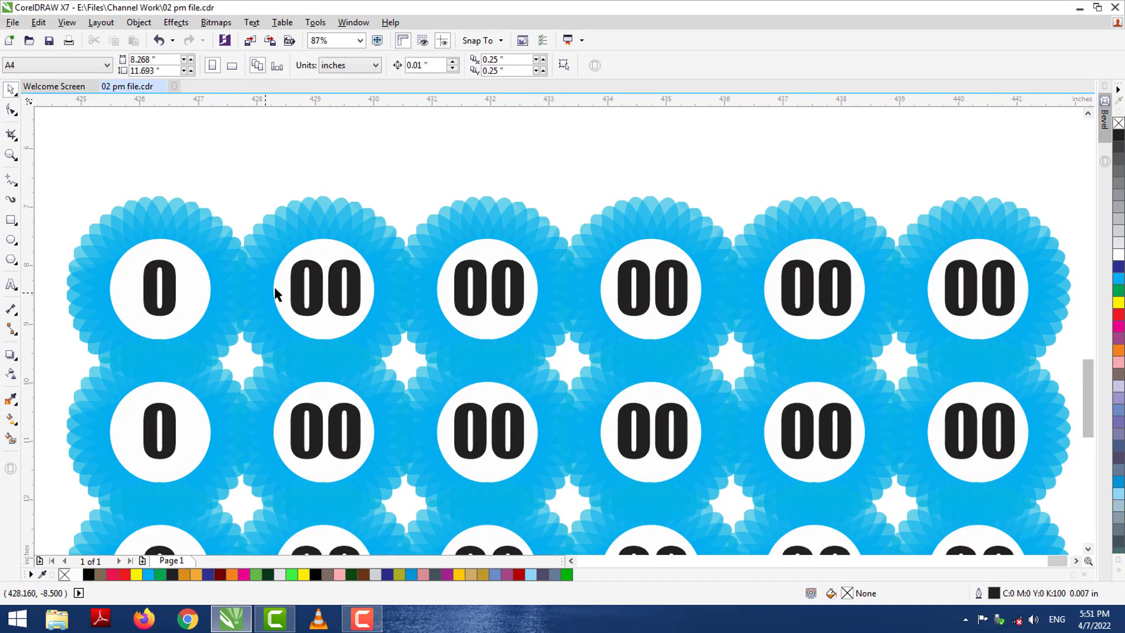
left_click(310, 284)
double_click(328, 291)
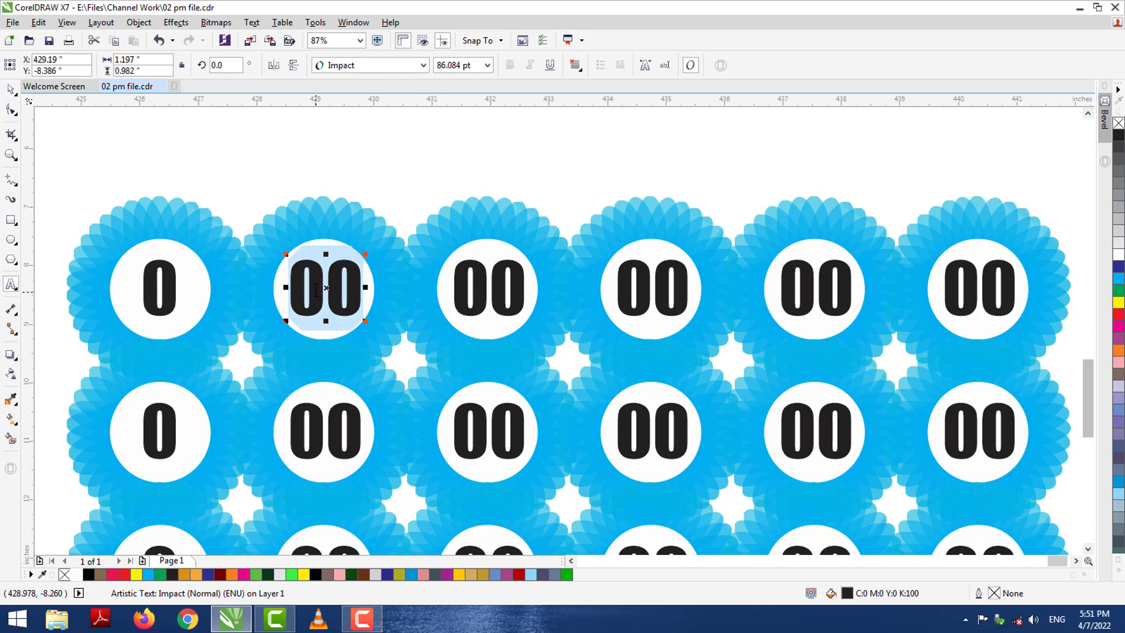
type("02")
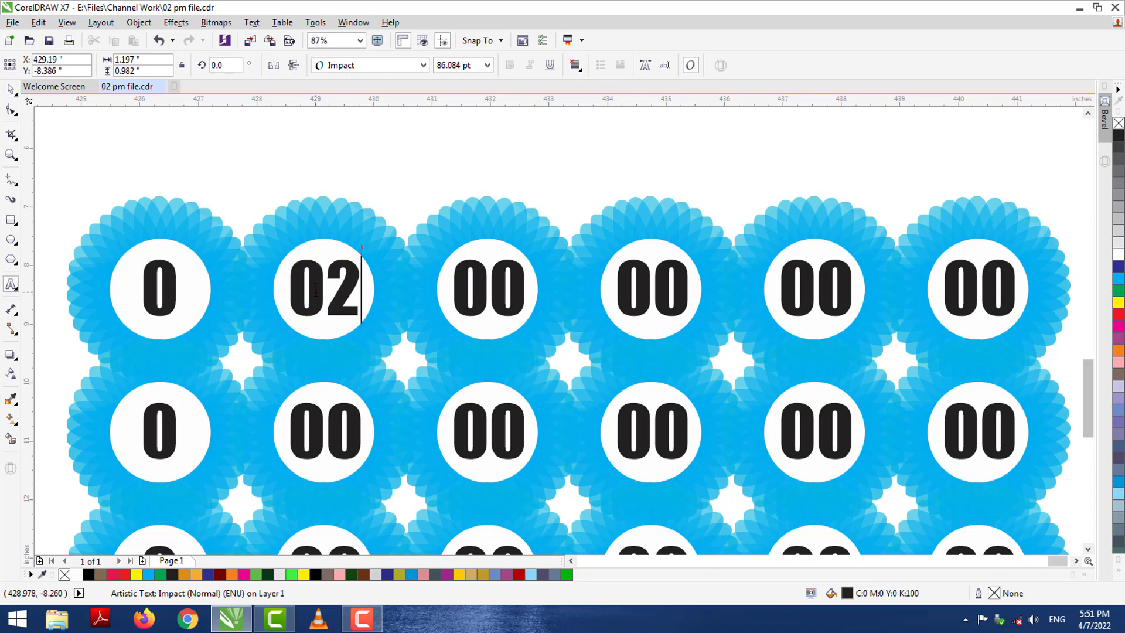
double_click(481, 279)
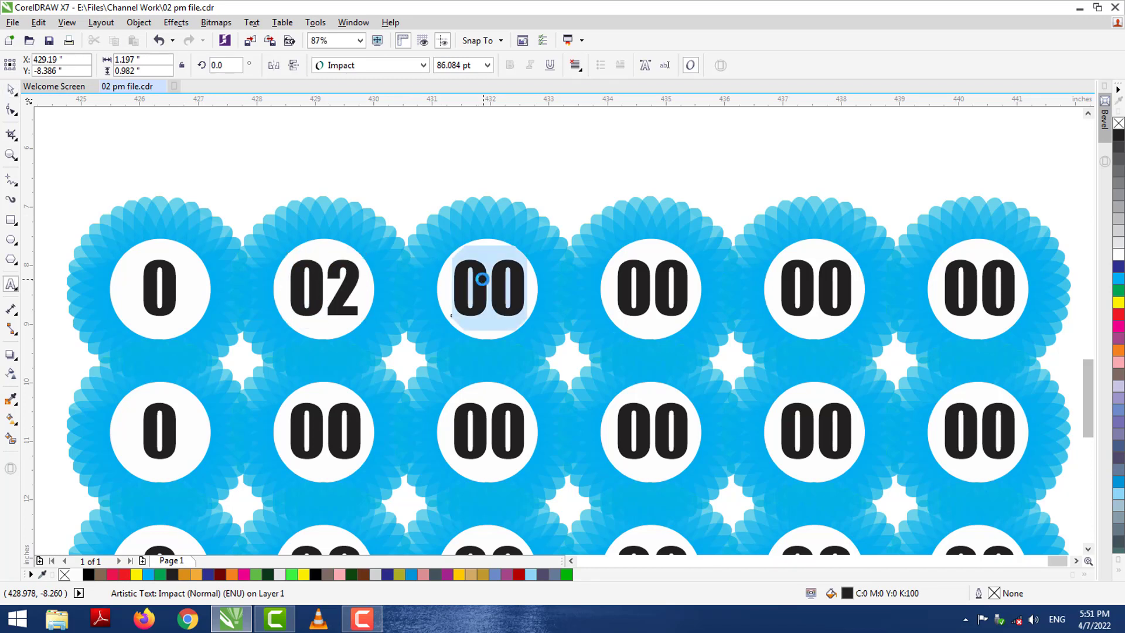
type("00")
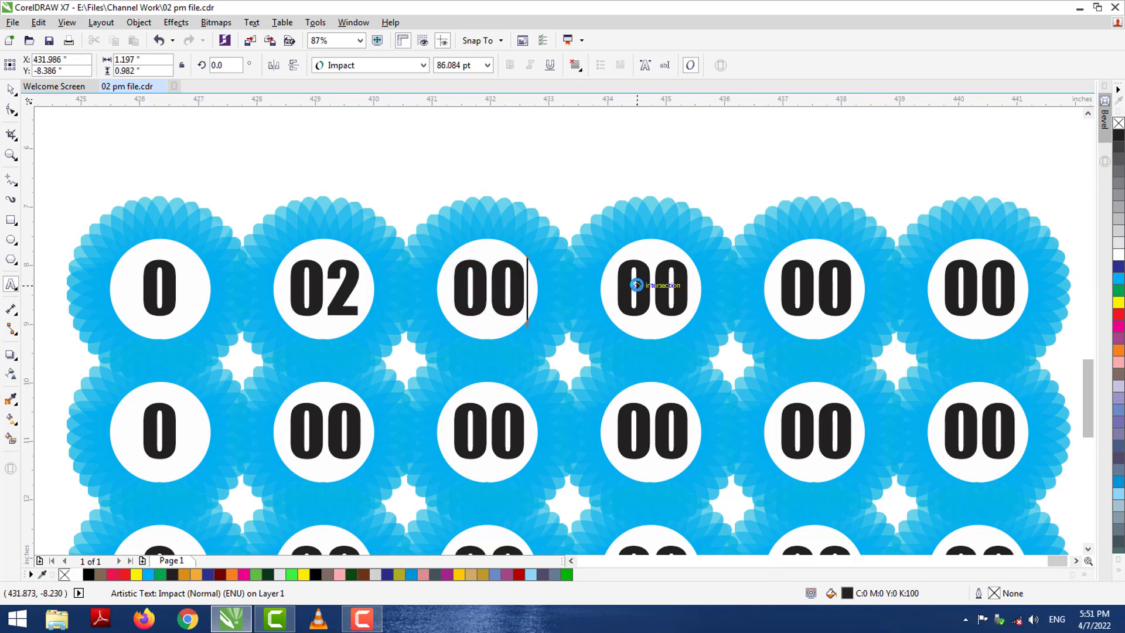
- Change the numbers in the fourth, fifth and sixth badges of the top row to "07", "08" and "03"
double_click(636, 284)
type("07")
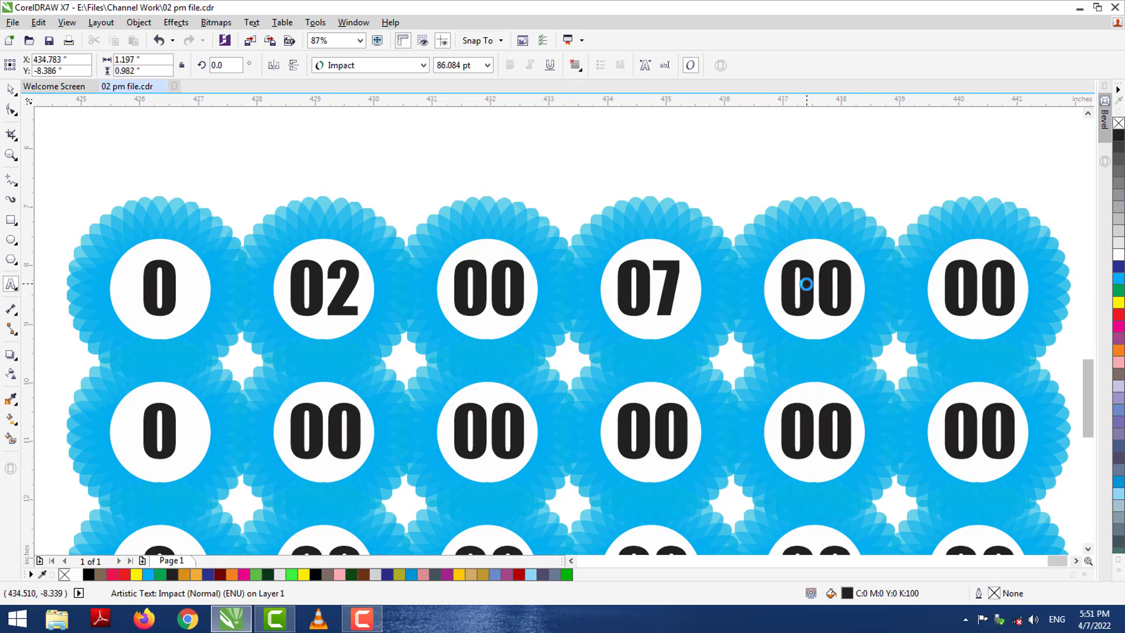
double_click(806, 283)
type("08")
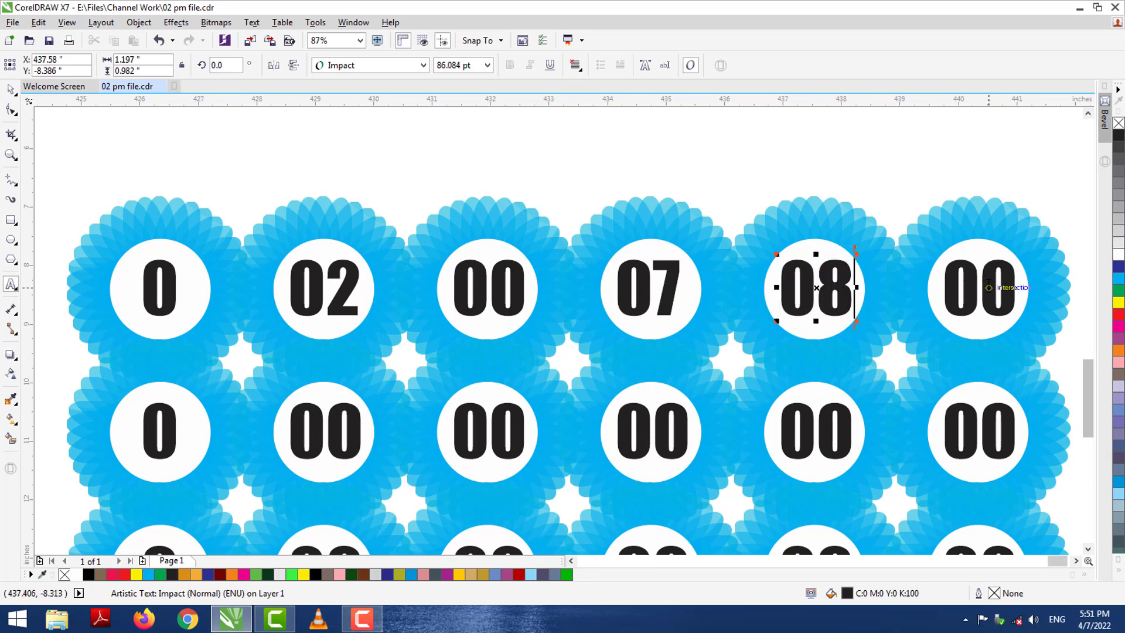
left_click(988, 287)
double_click(988, 288)
type("09")
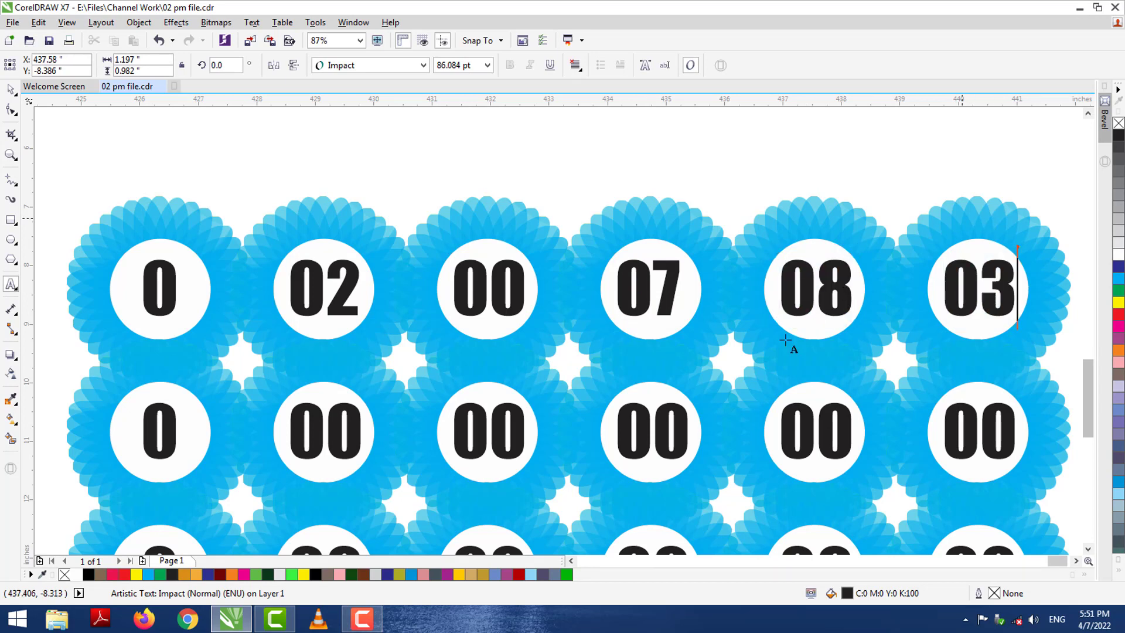
- Colour the "08" in the top row red
left_click(824, 280)
double_click(823, 279)
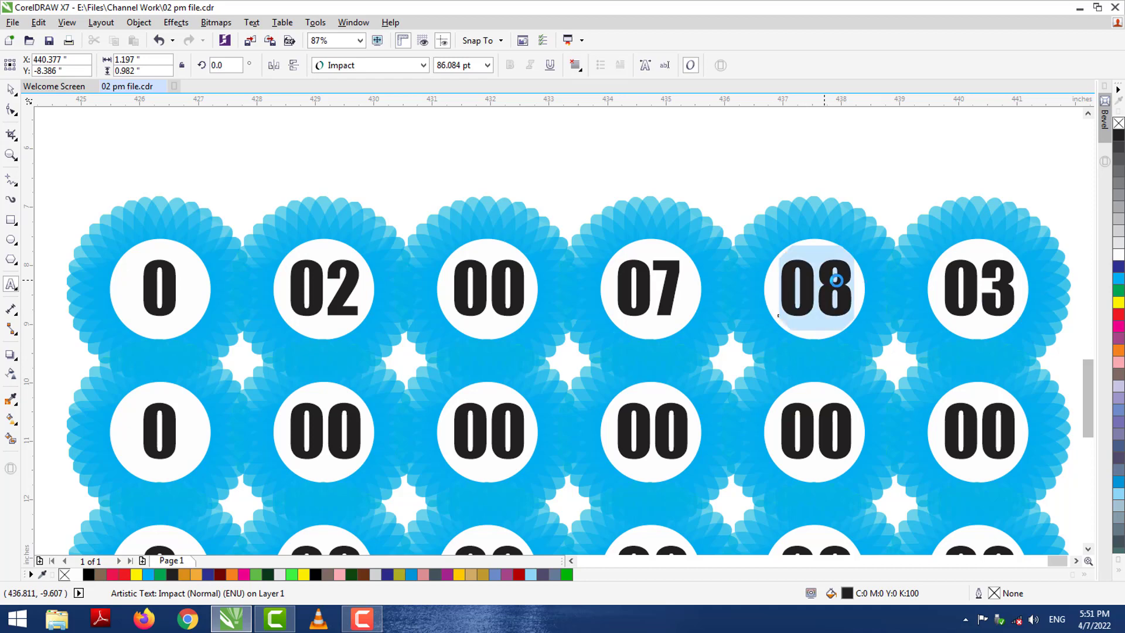
left_click(1118, 316)
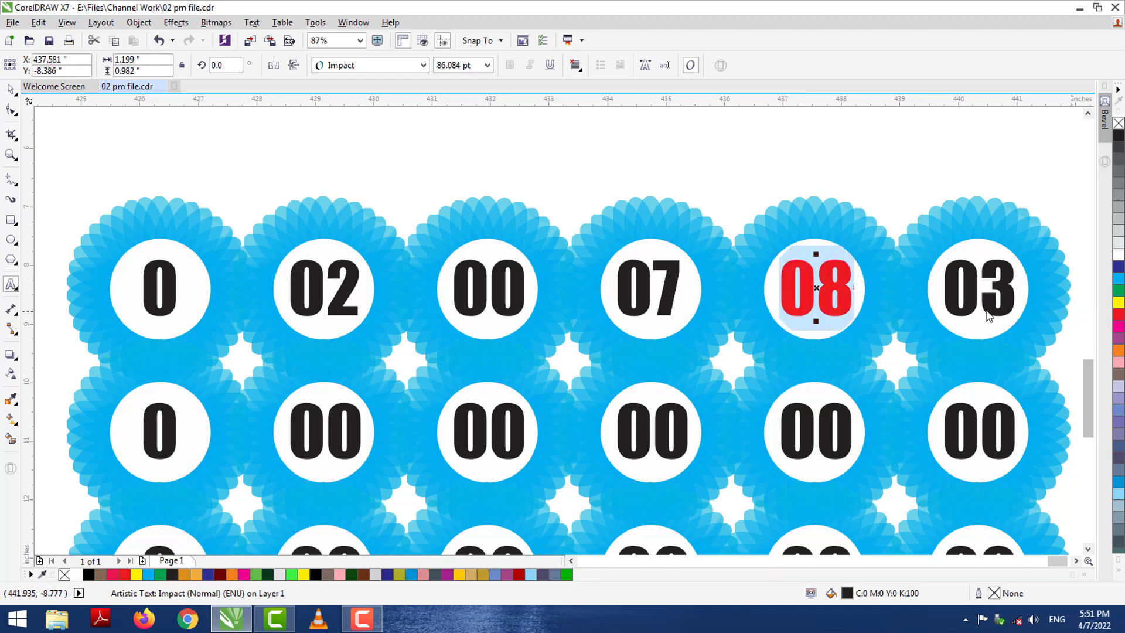
- Change the numbers in the first three badges of the second row to "2", "20" and "22"
left_click(1087, 550)
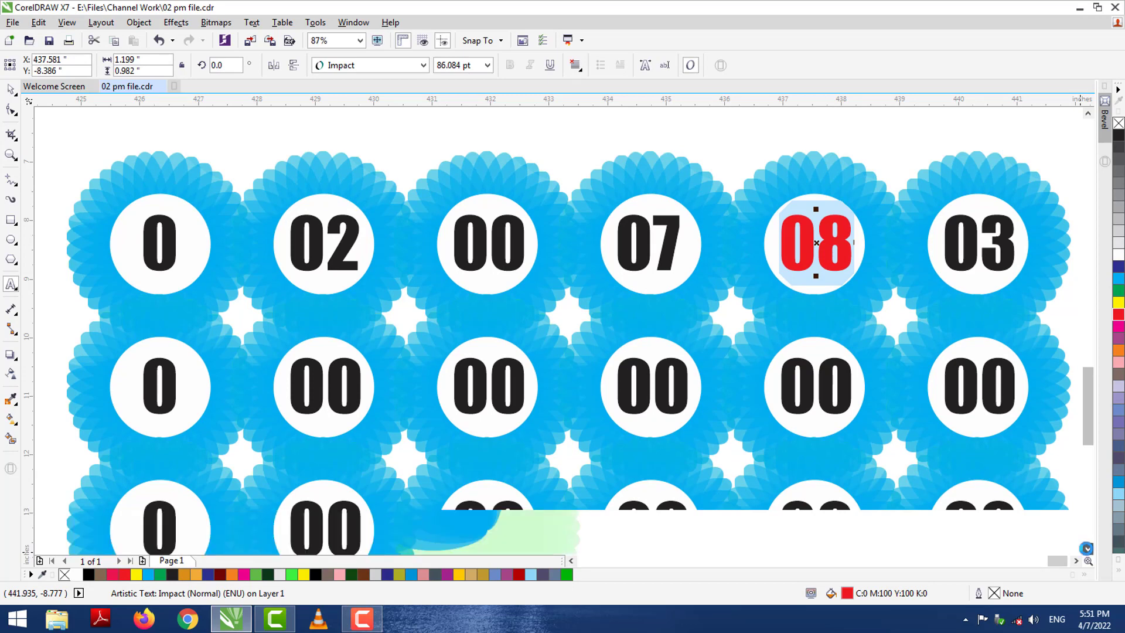
left_click(1087, 549)
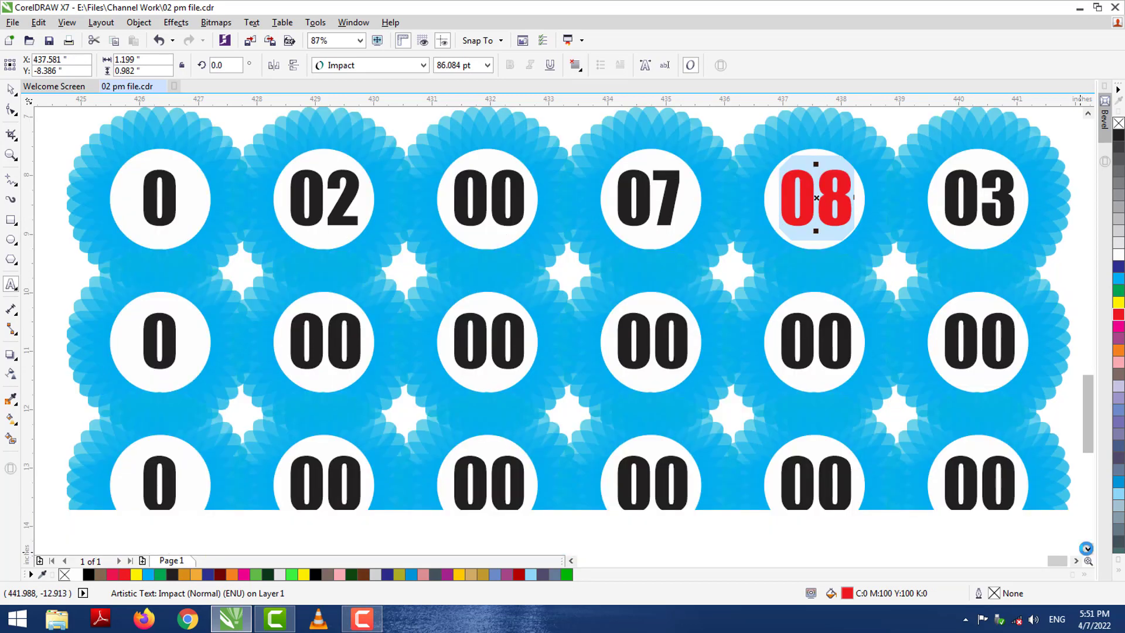
left_click(1086, 549)
left_click(1086, 549)
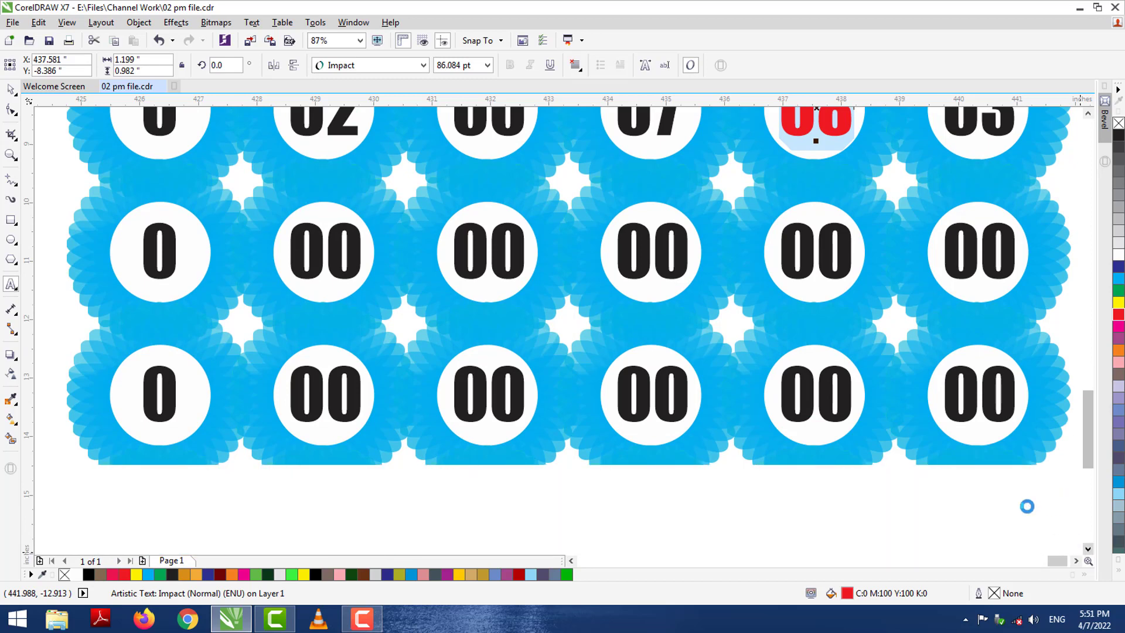
scroll(166, 201, "down", 1)
double_click(165, 201)
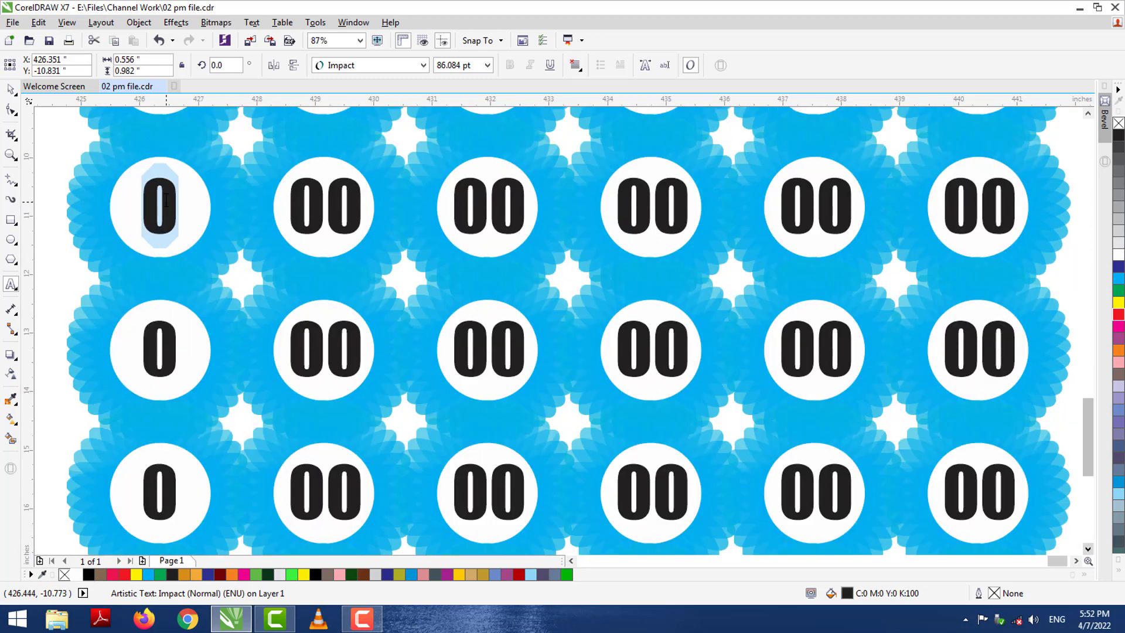
type("2")
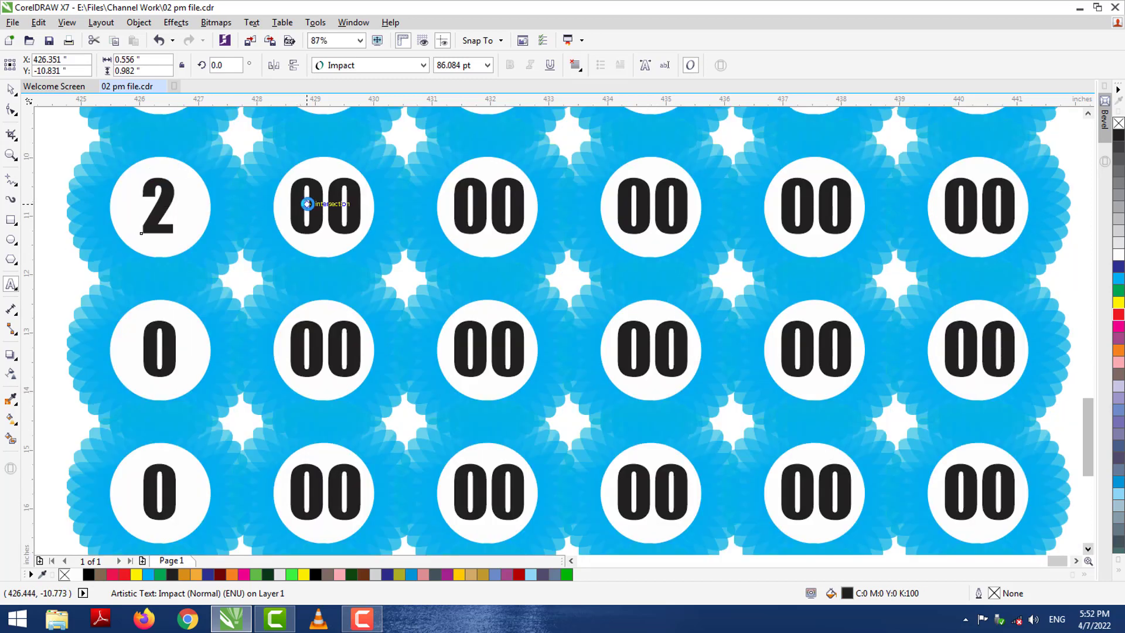
double_click(307, 203)
type("2020")
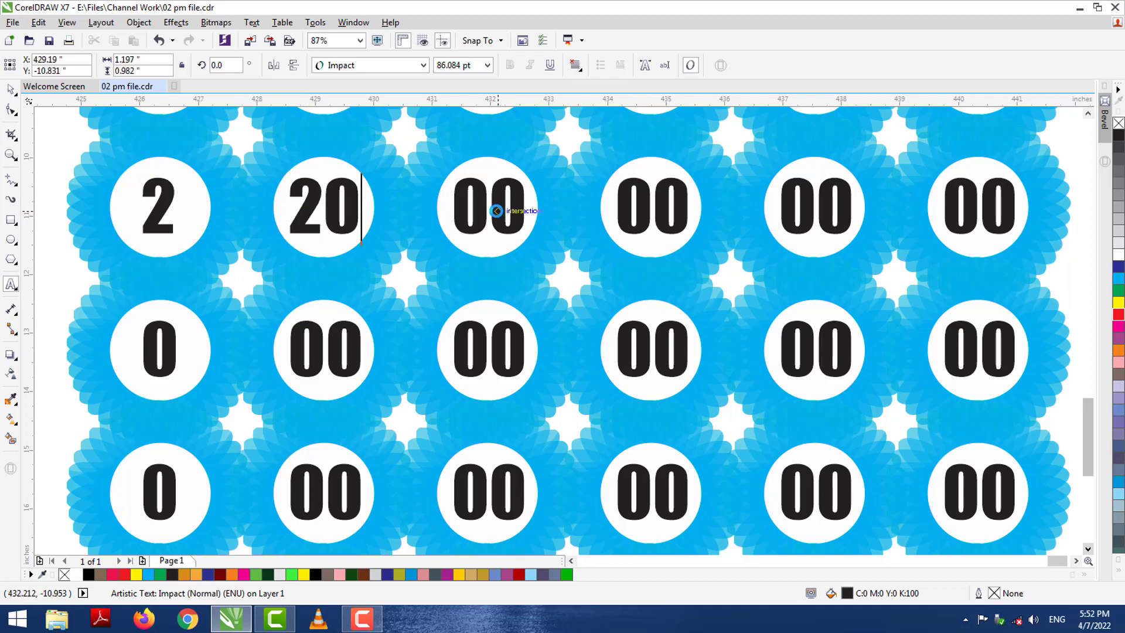
double_click(496, 210)
type("22")
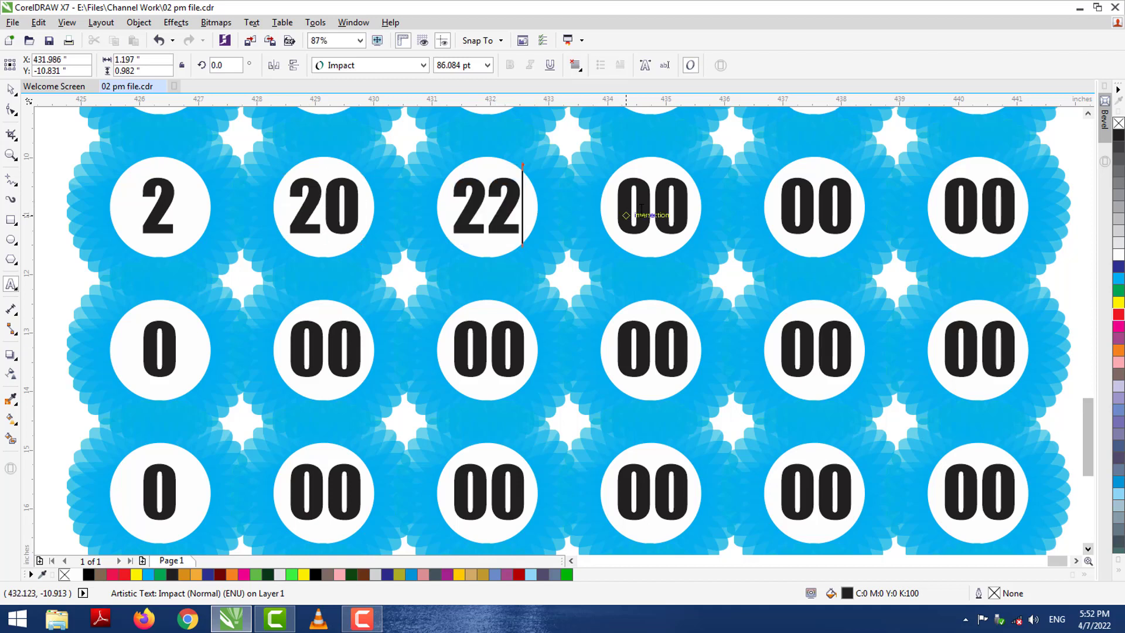
- Change the numbers in the last three badges of the second row to "27", "28" and "23"
double_click(650, 211)
type("27")
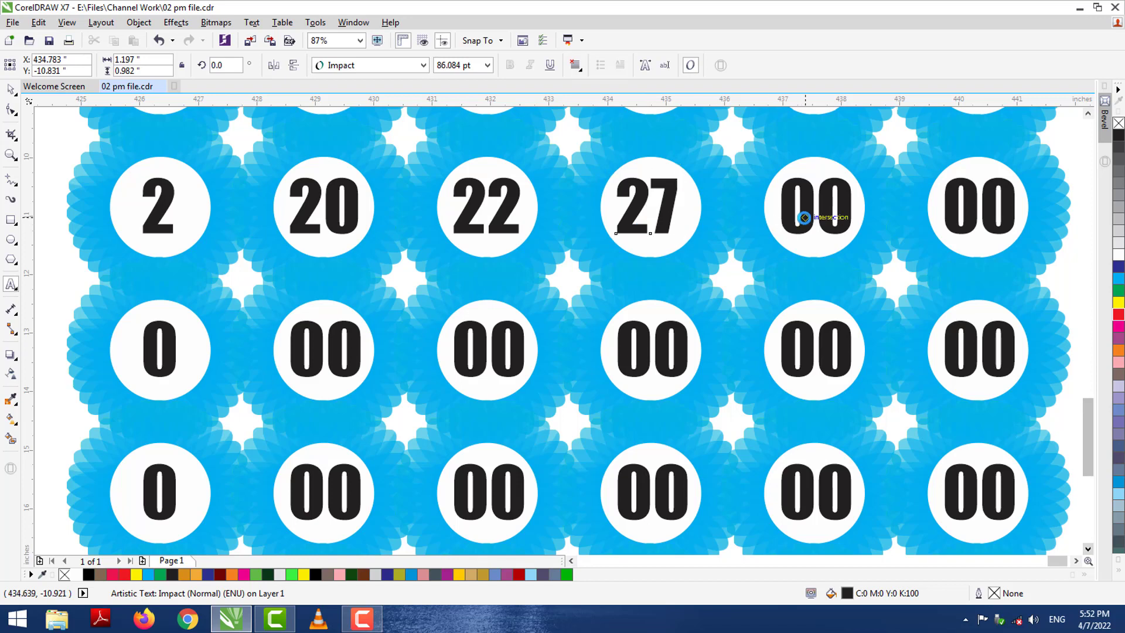
double_click(804, 217)
type("28")
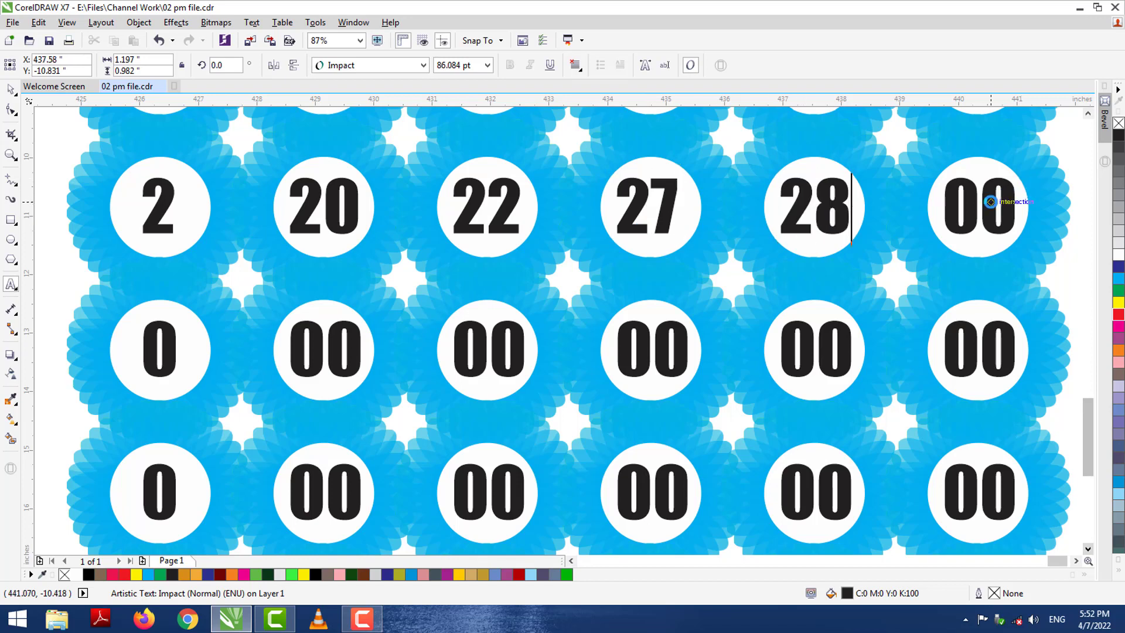
double_click(990, 202)
type("23")
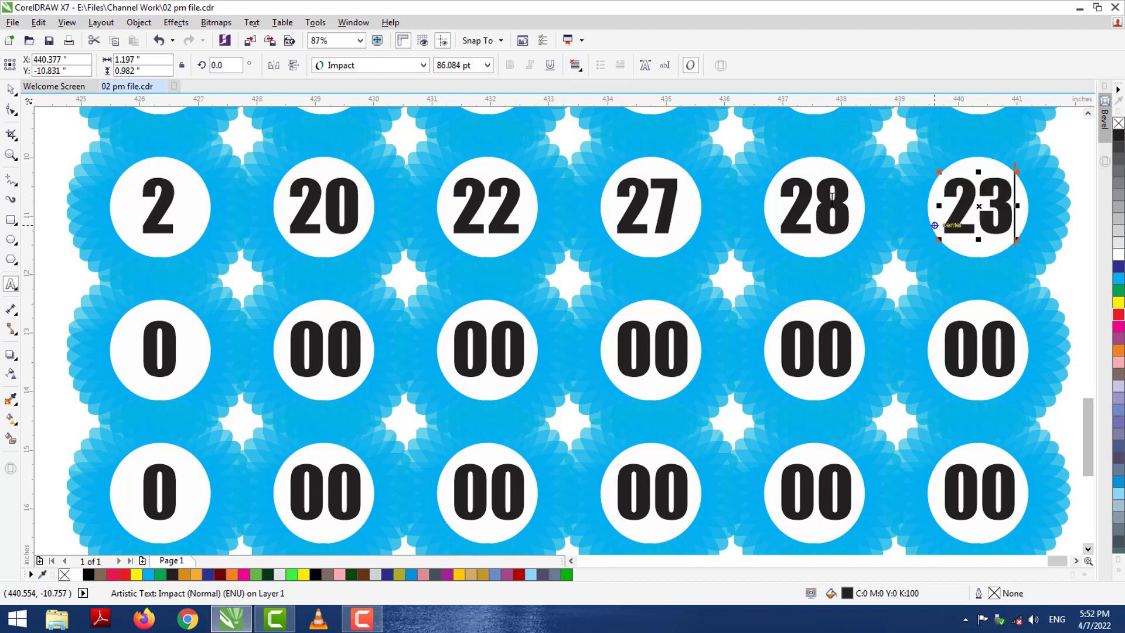
- Colour the "22" in the second row red
left_click(498, 205)
double_click(497, 205)
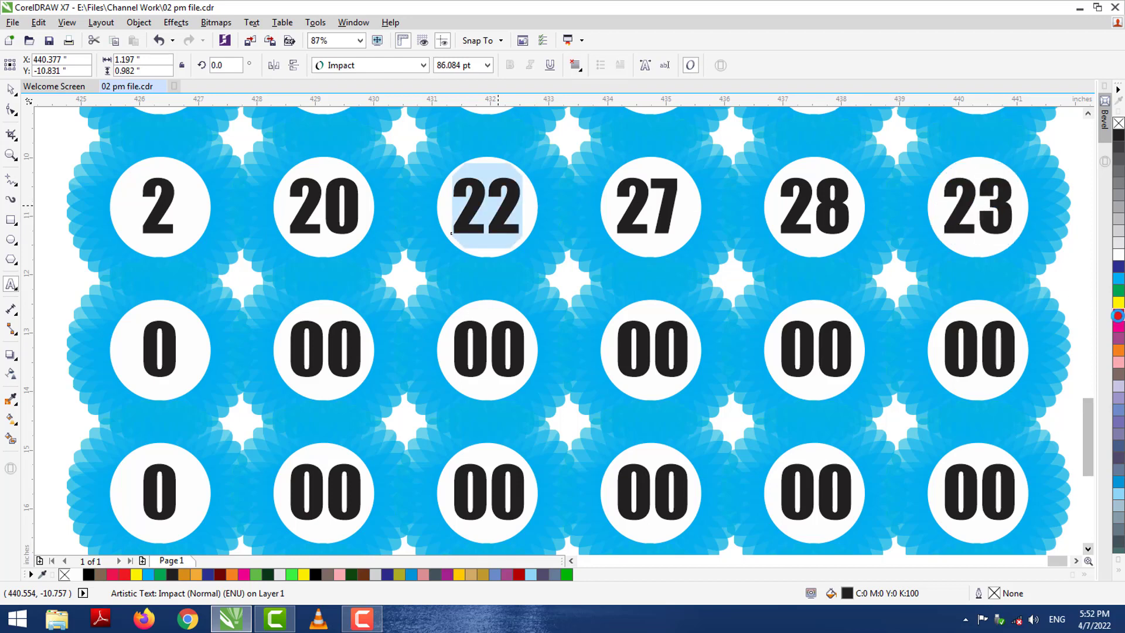
left_click(1118, 315)
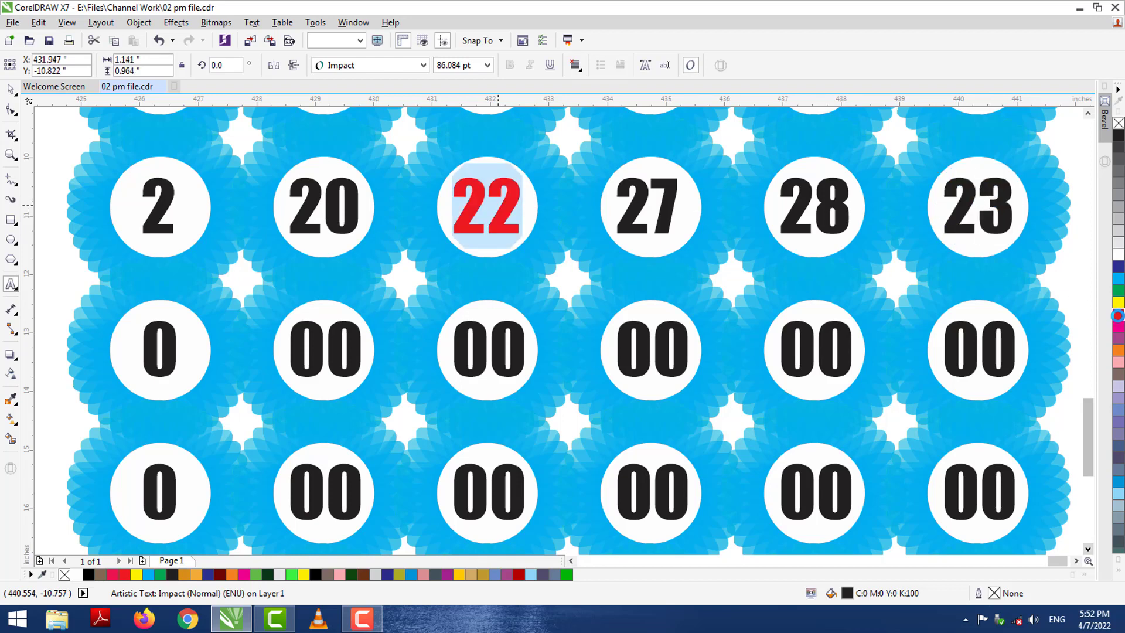
- Change the numbers in the first three badges of the third row to "7", "70" and "72"
left_click(1087, 549)
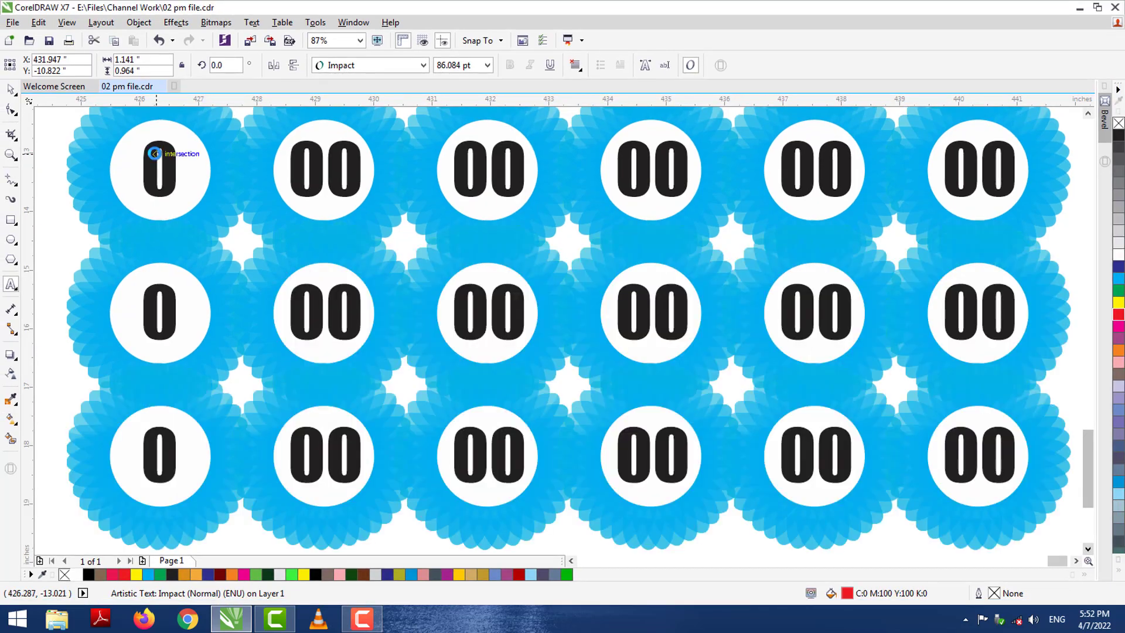
double_click(154, 154)
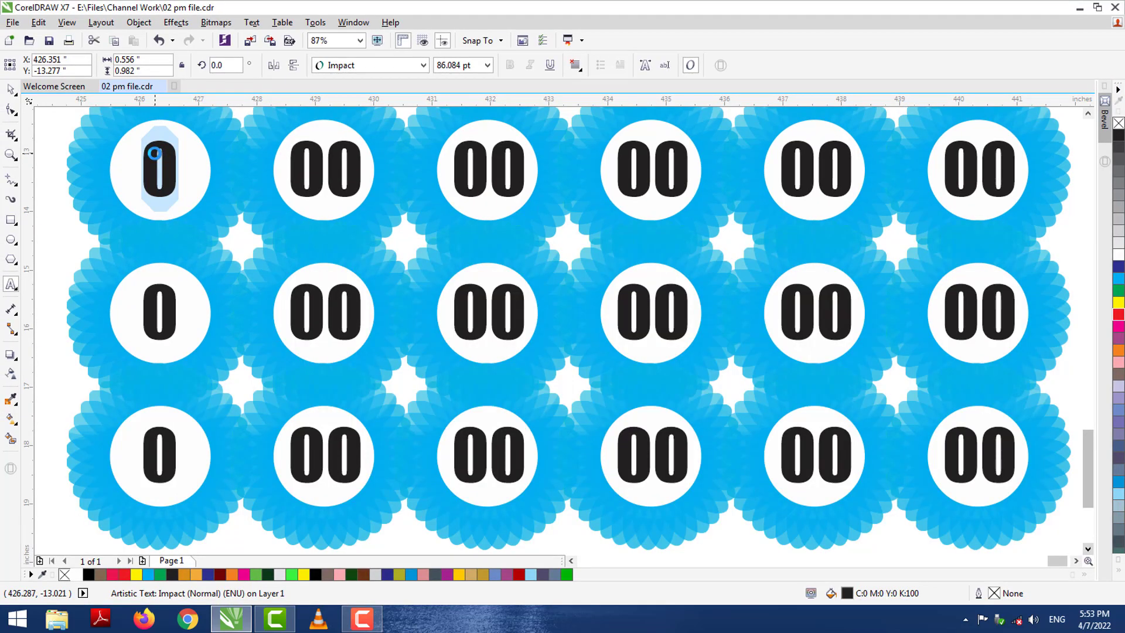
type("7")
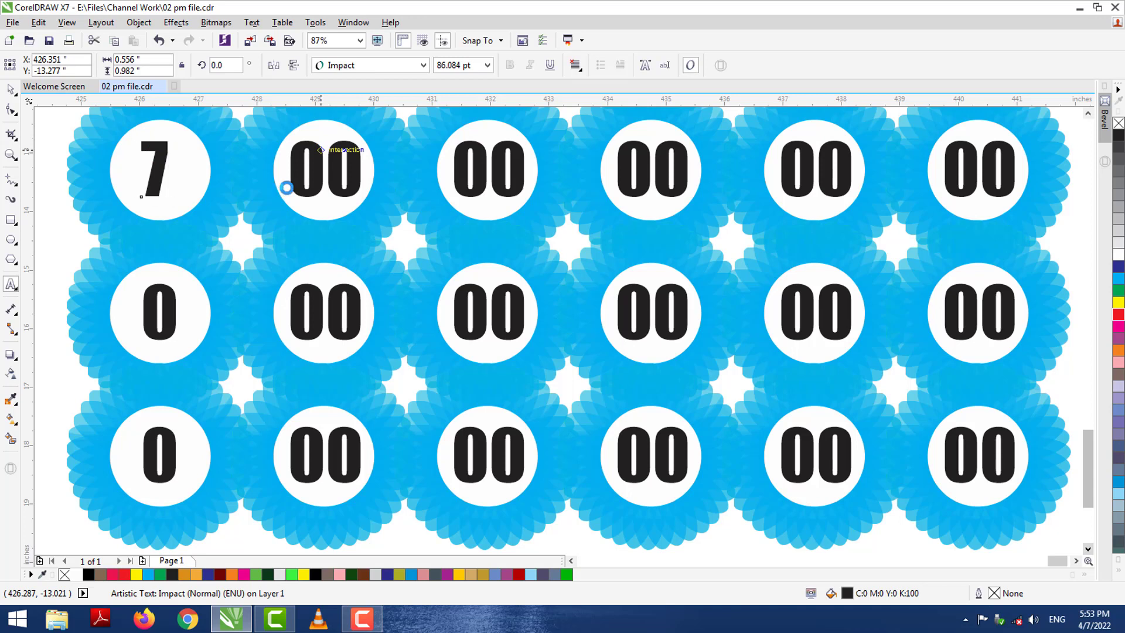
double_click(288, 183)
type("70")
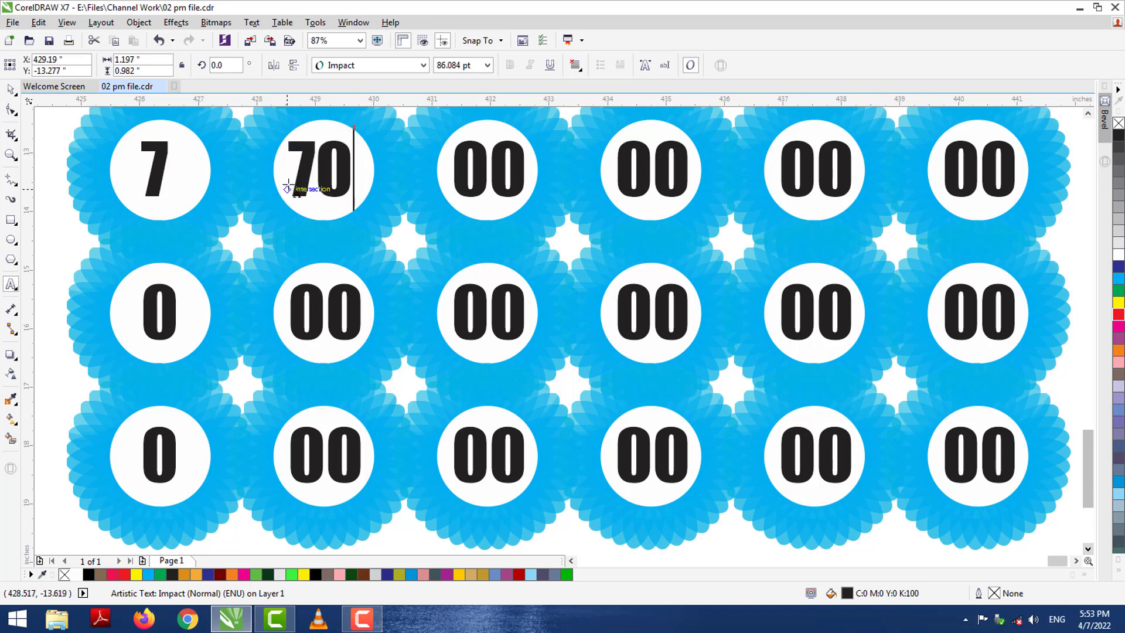
double_click(472, 170)
type("72")
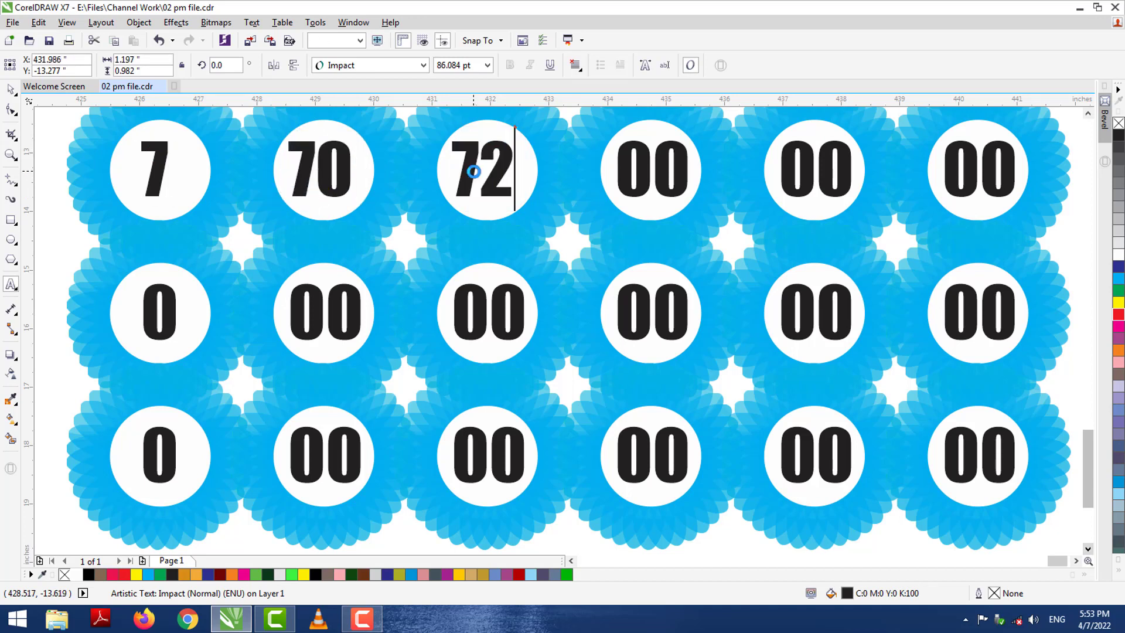
- Change the last three numbers of the third row to "77", "78" and "73", and colour the "77" red
double_click(606, 171)
type("77")
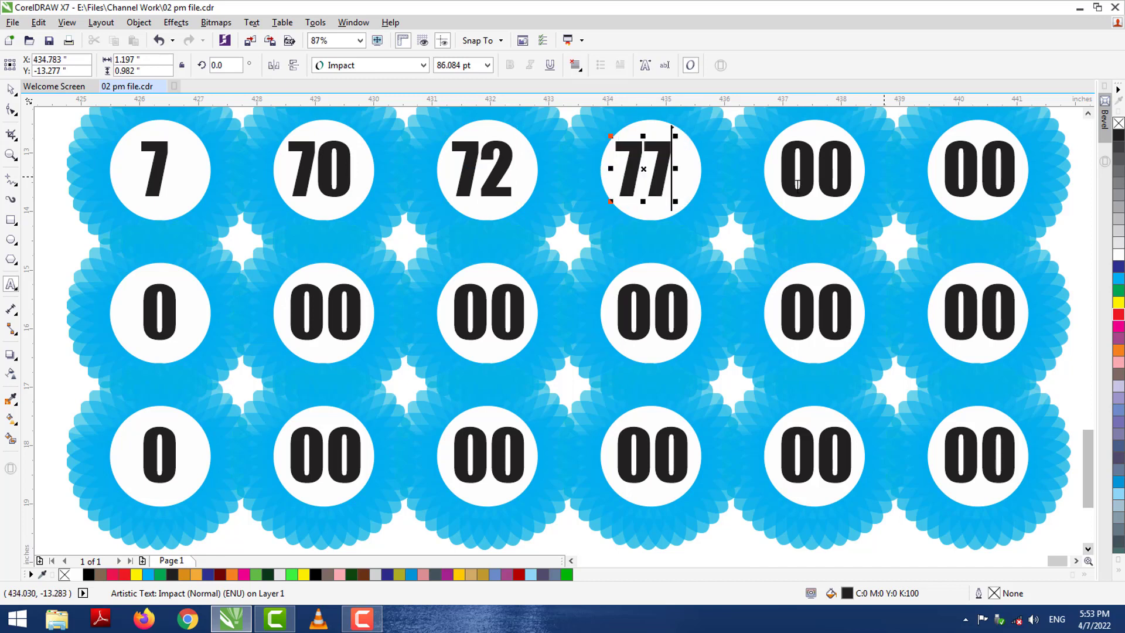
double_click(796, 186)
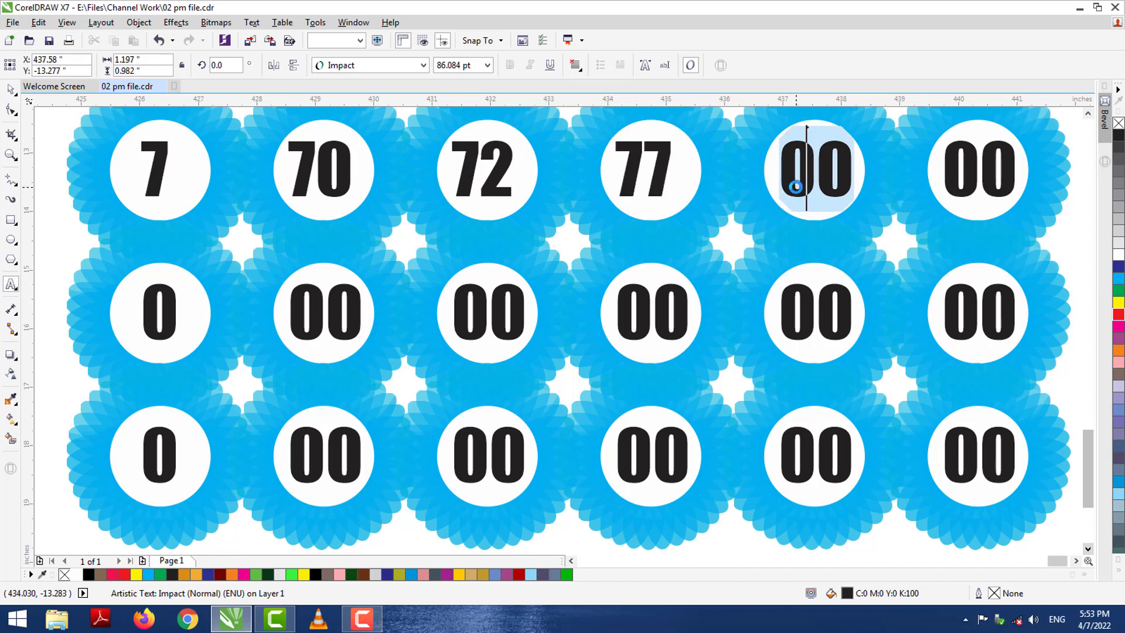
type("78")
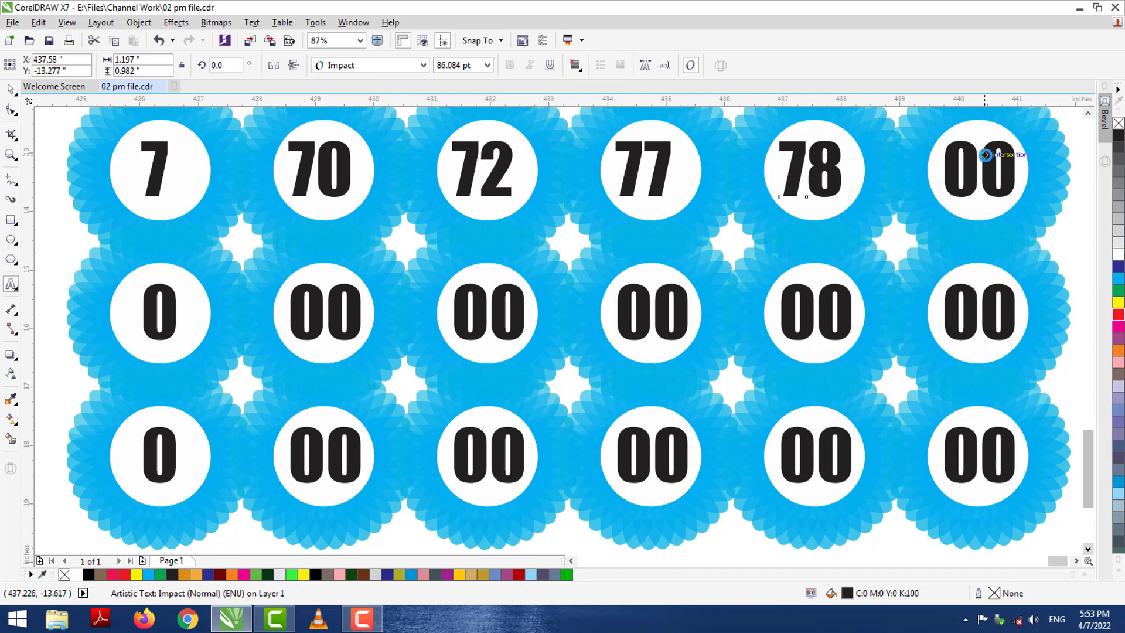
double_click(985, 154)
type("73")
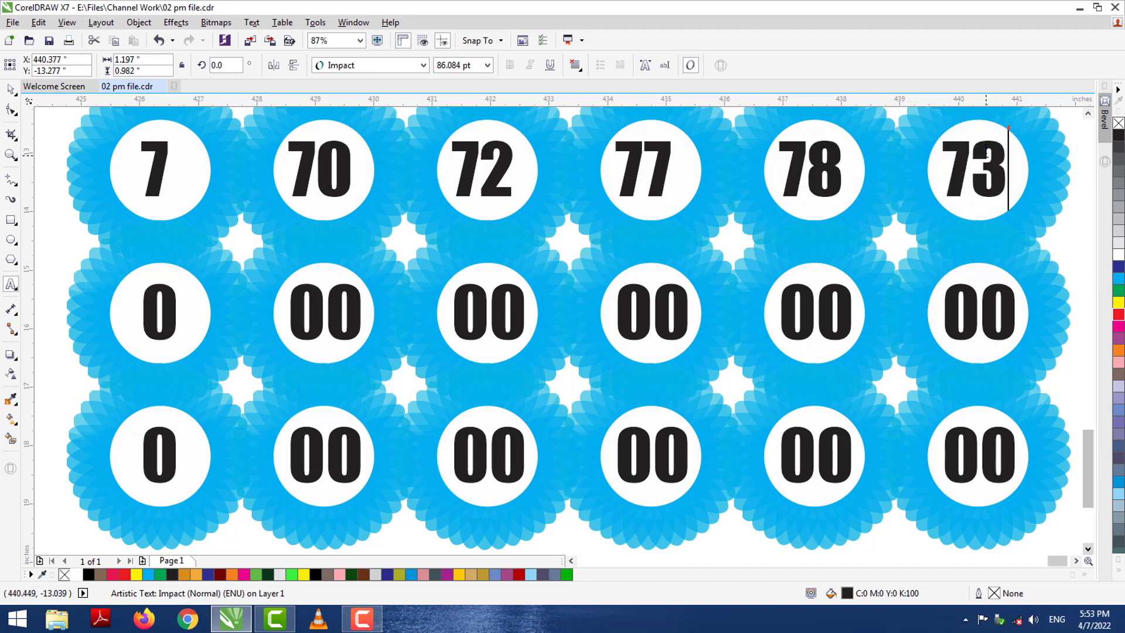
double_click(647, 175)
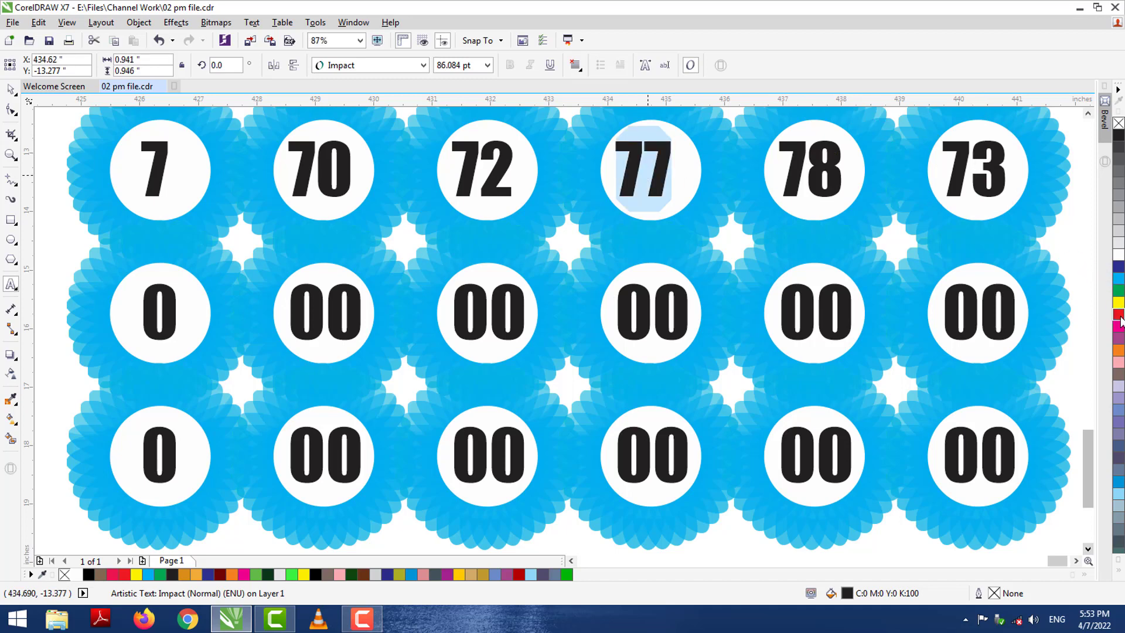
left_click(1119, 315)
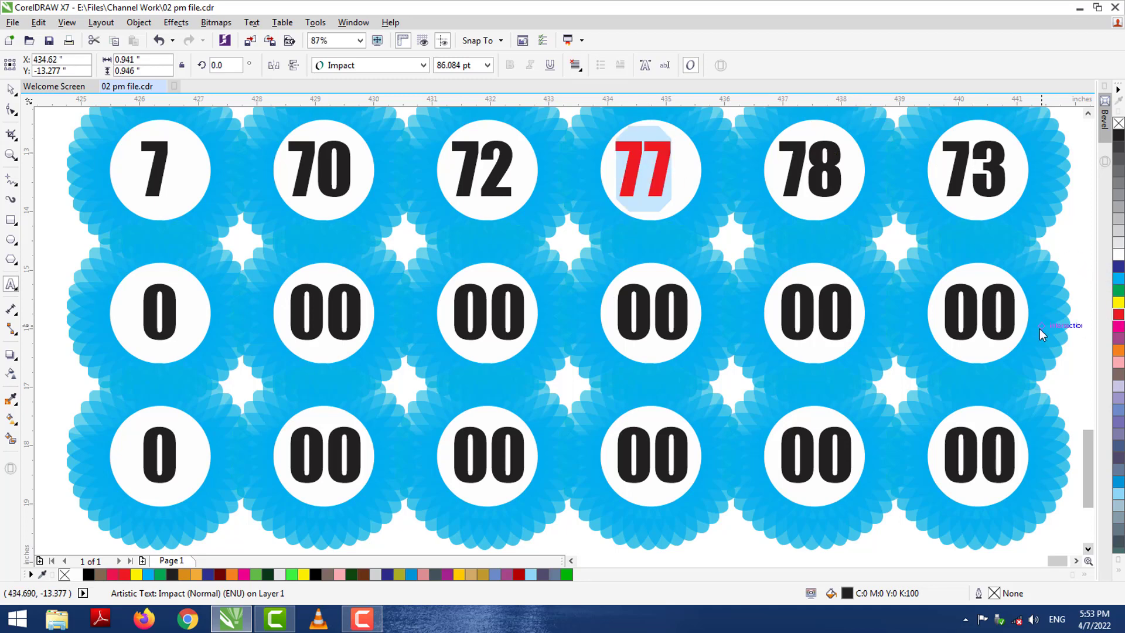
- Change the numbers in the first three badges of the fourth row to "8", "80" and "82"
left_click(1088, 549)
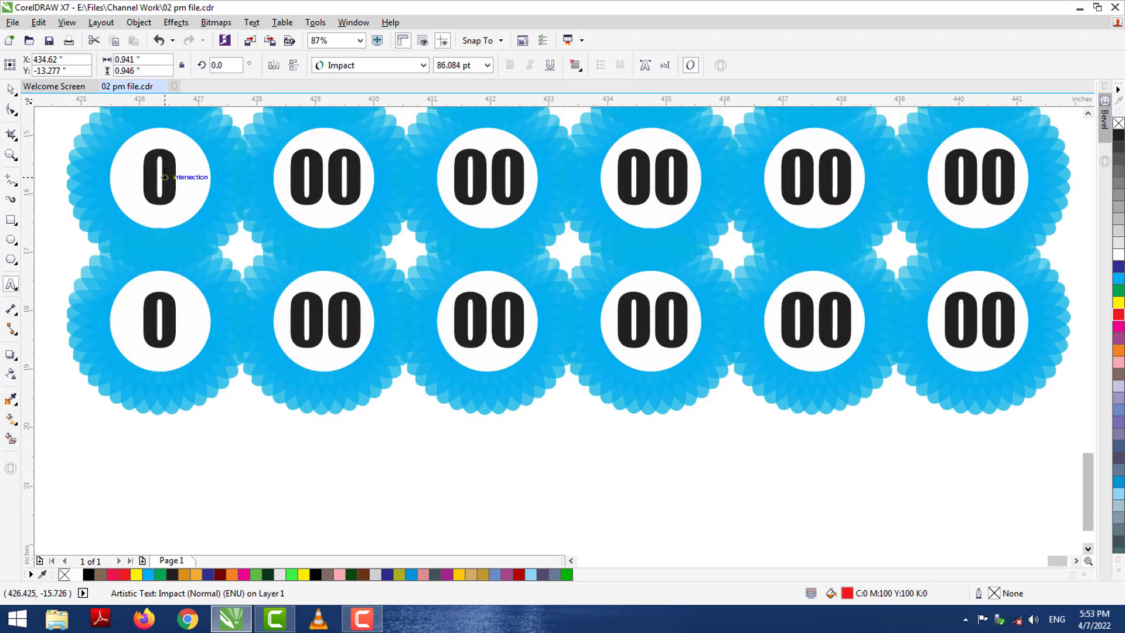
double_click(164, 176)
type("8")
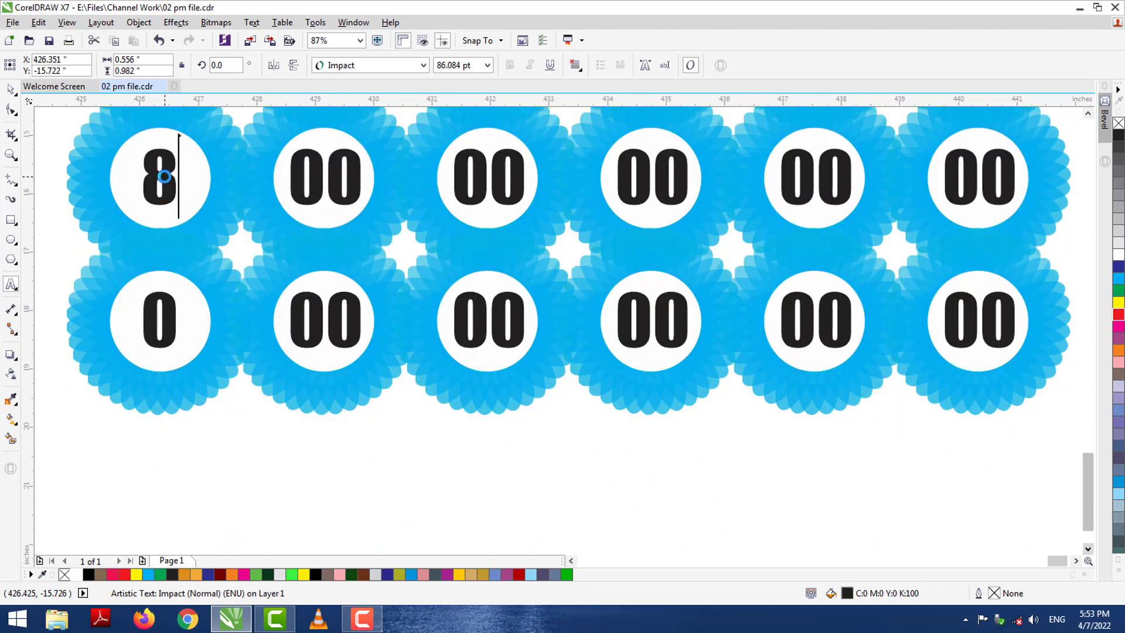
double_click(325, 176)
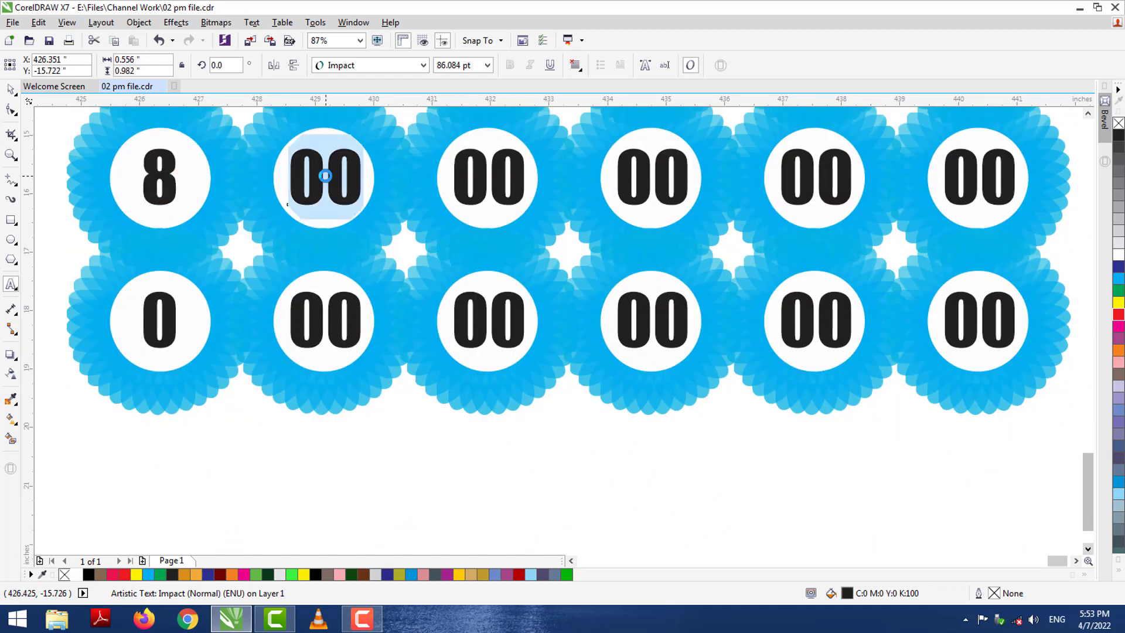
key("BackSpace")
type("80")
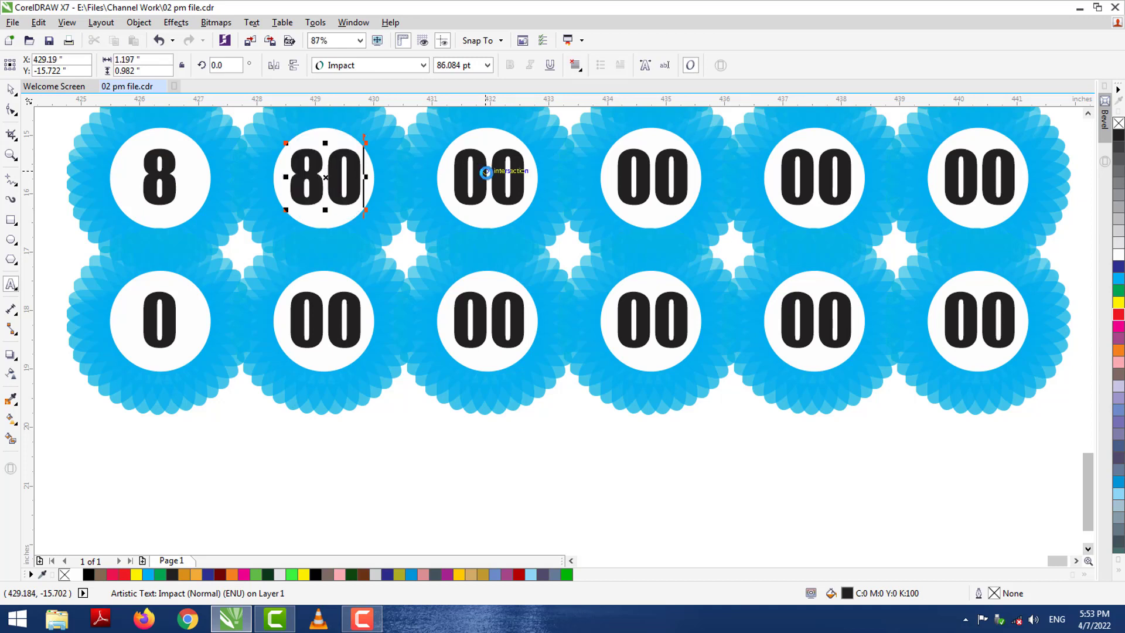
double_click(486, 173)
type("82")
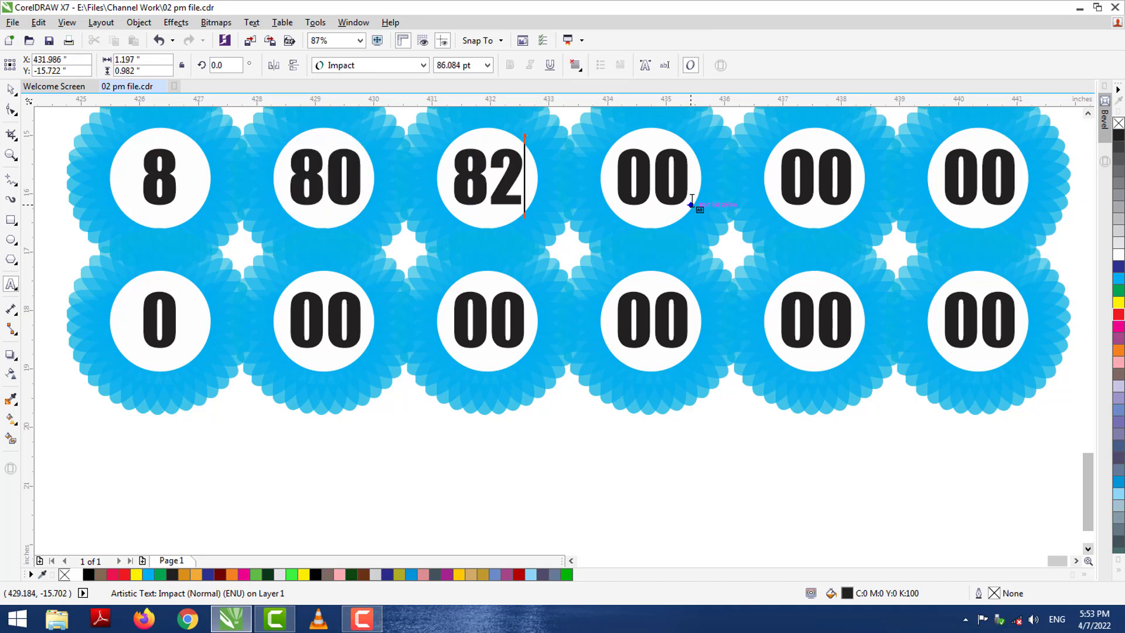
- Change the numbers in the last three badges of the fourth row to "87", "88" and "83"
double_click(662, 186)
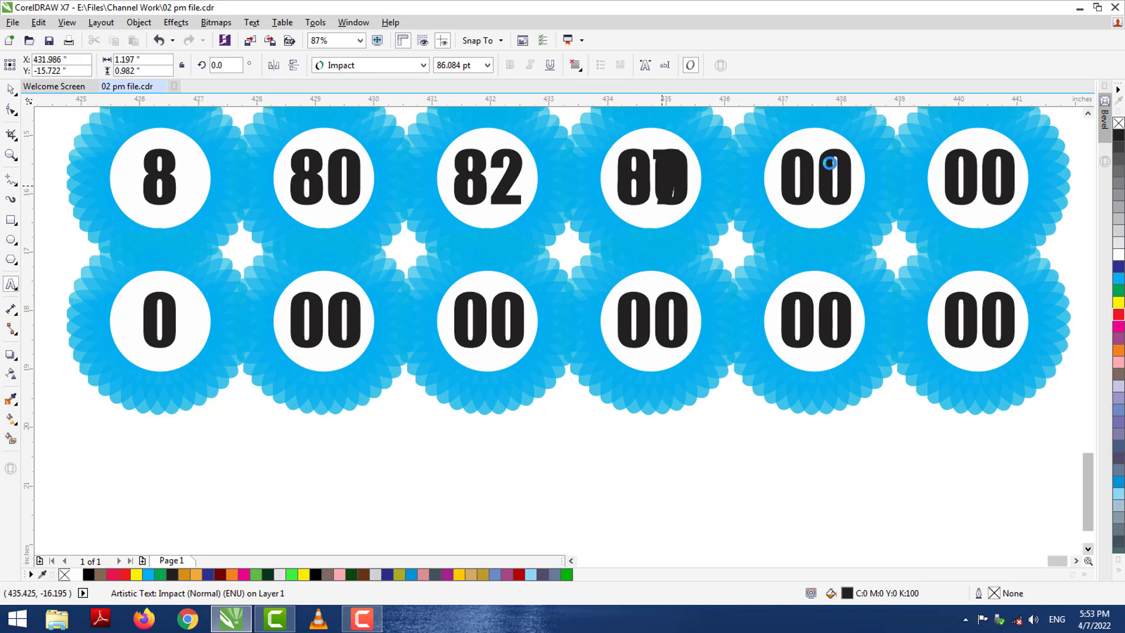
type("87")
double_click(826, 162)
type("88")
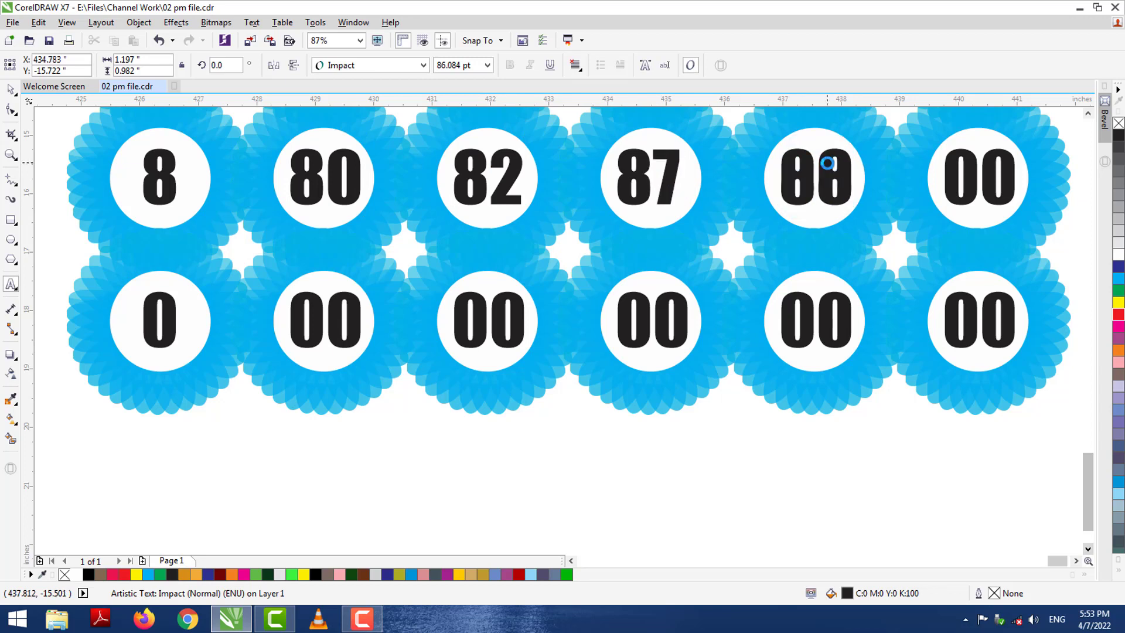
left_click(968, 172)
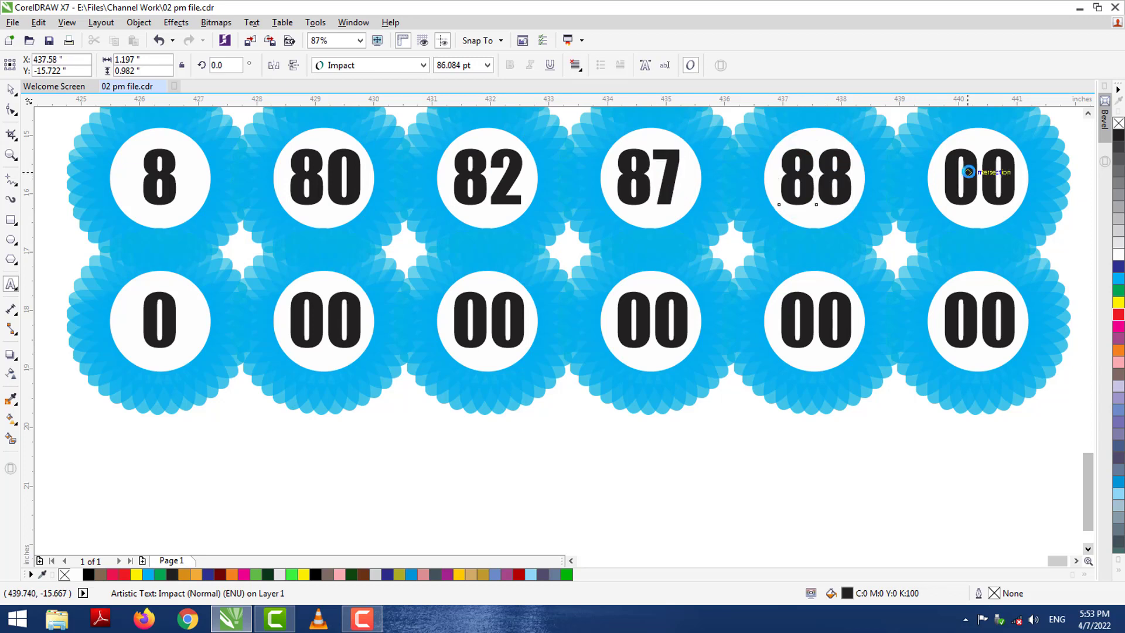
double_click(968, 172)
type("83")
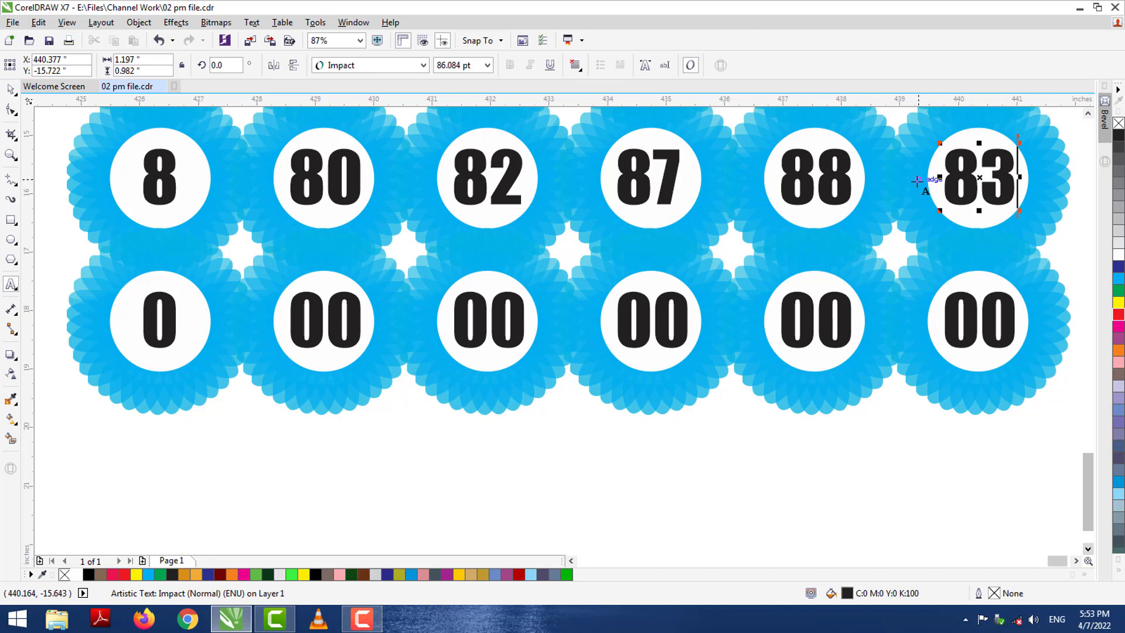
- Colour the "82" in the fourth row red
left_click(487, 191)
double_click(486, 191)
left_click(1119, 314)
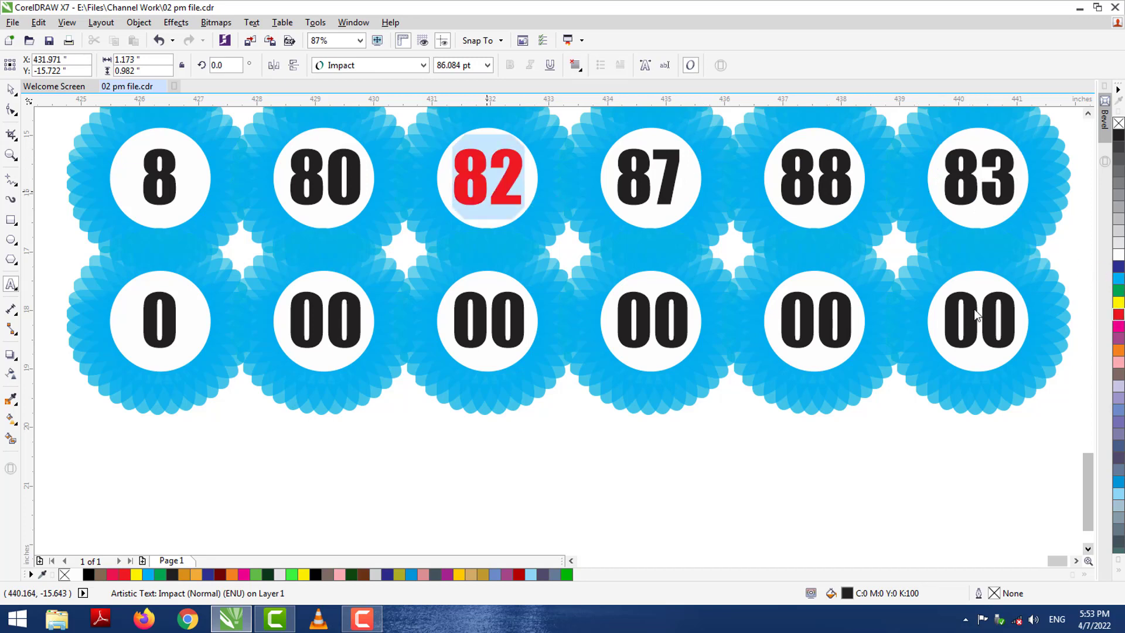
- Change the numbers in the first three badges of the fifth row to "3", "30" and "32"
left_click(164, 307)
double_click(164, 308)
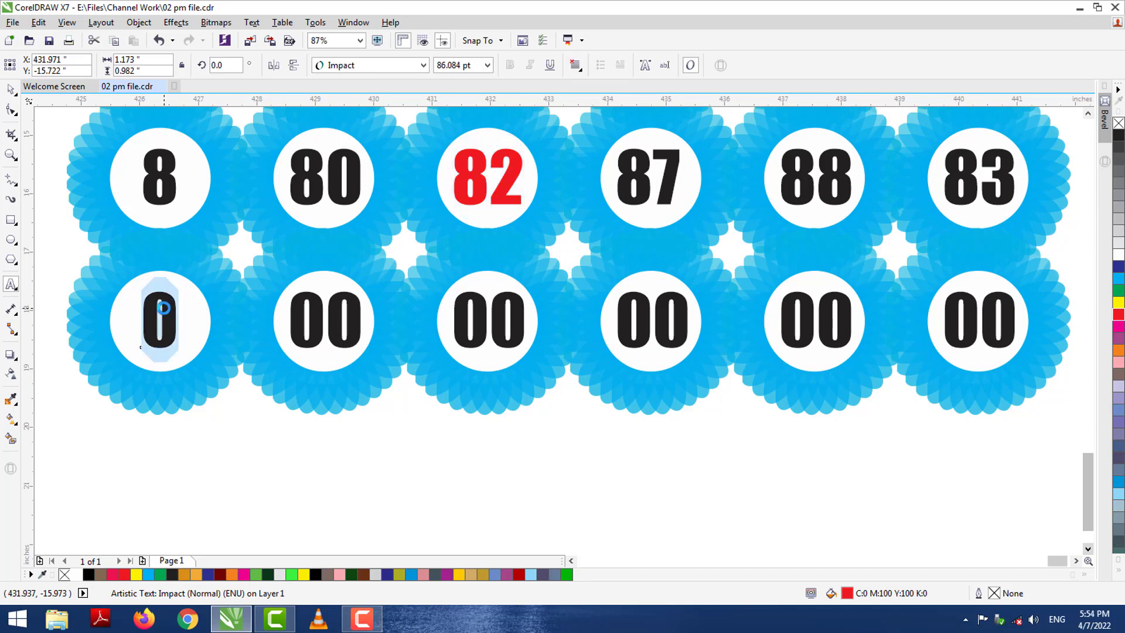
type("3")
left_click(318, 319)
double_click(318, 319)
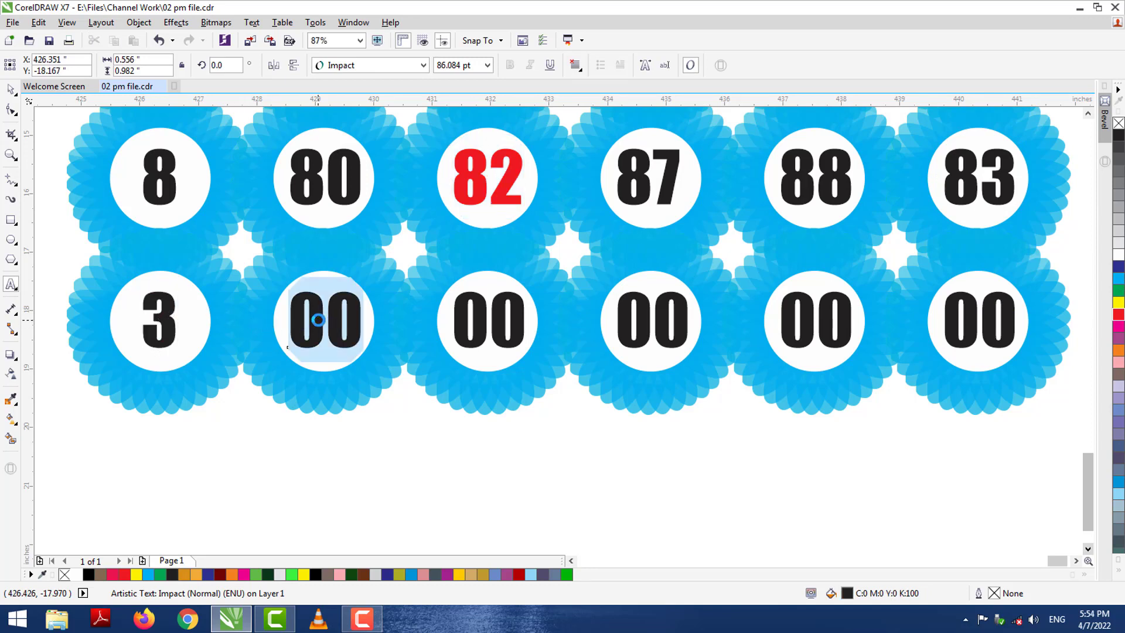
type("30")
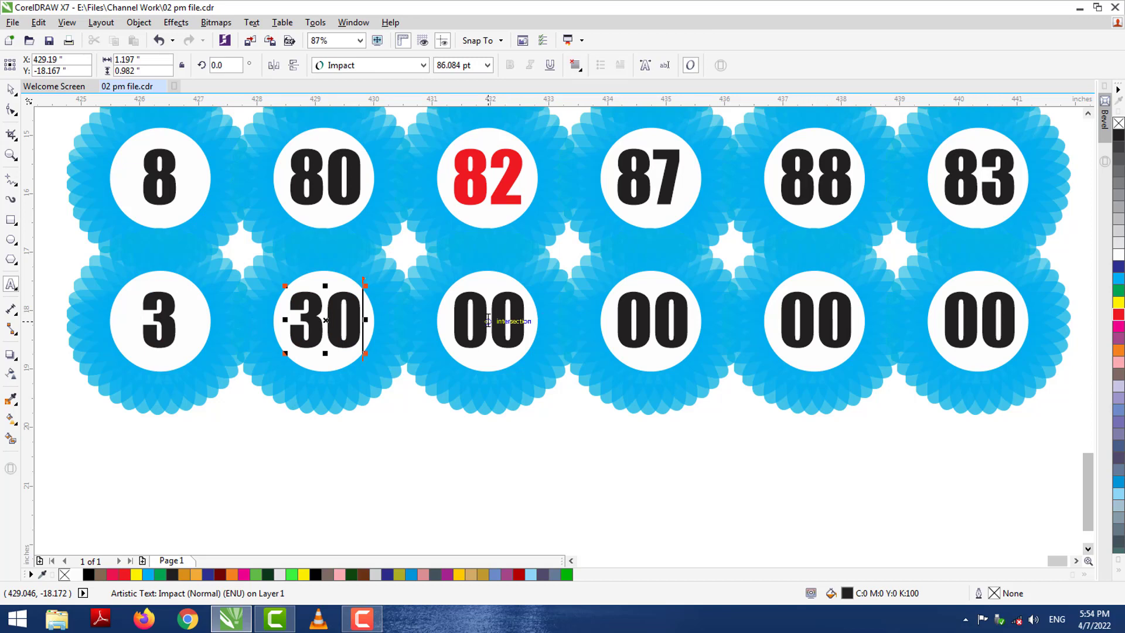
double_click(487, 321)
type("32")
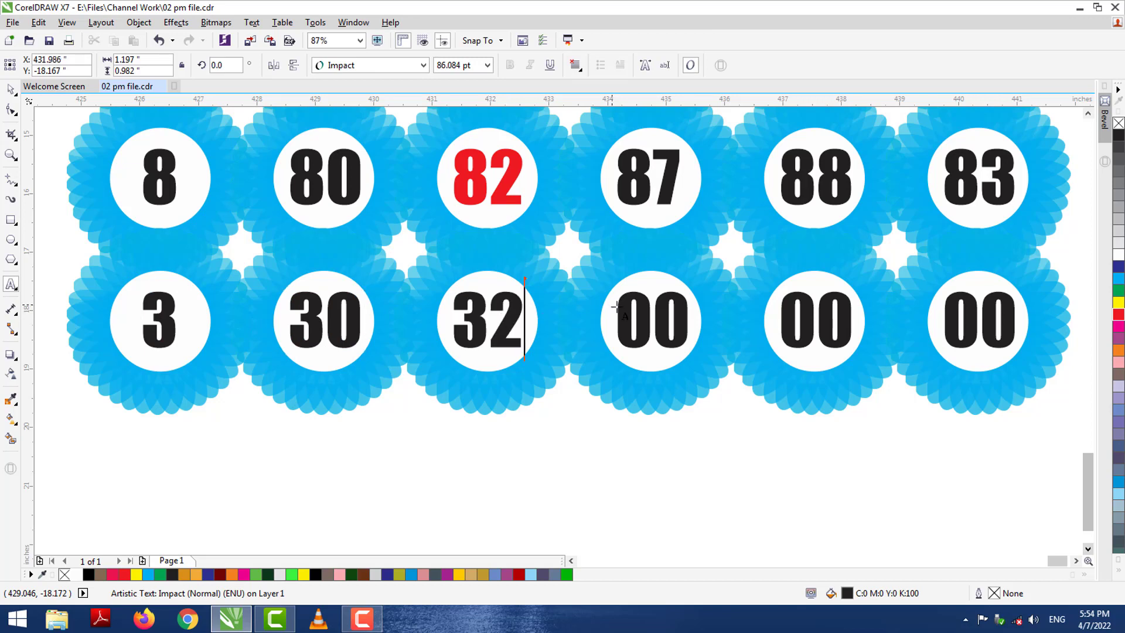
- Change the numbers in the last three badges of the fifth row to "37", "38" and "33"
double_click(644, 306)
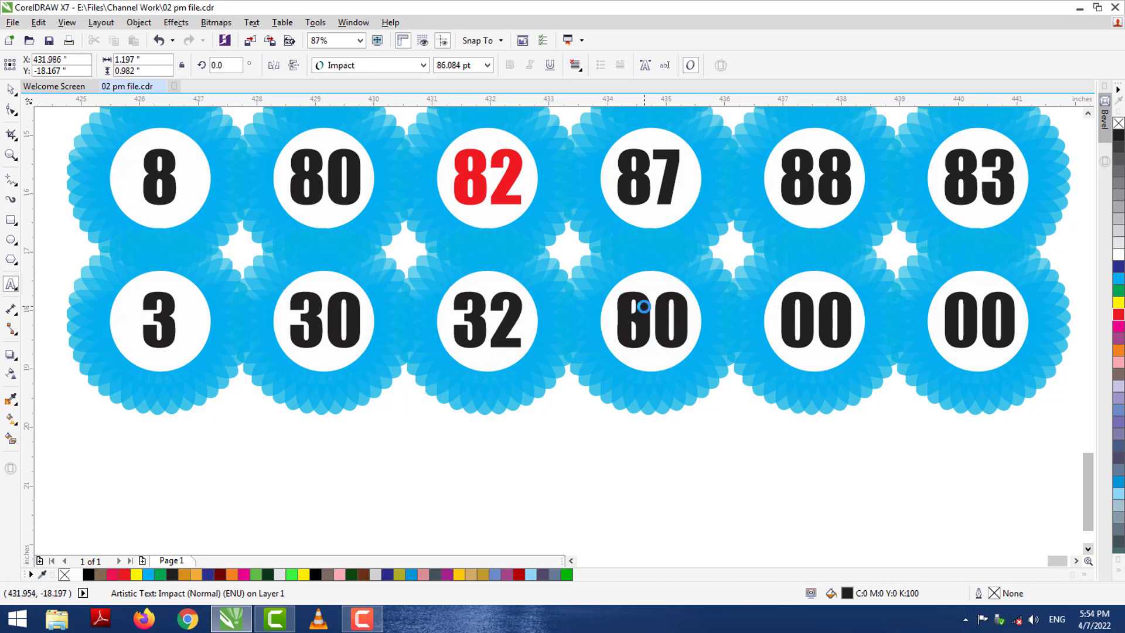
type("37")
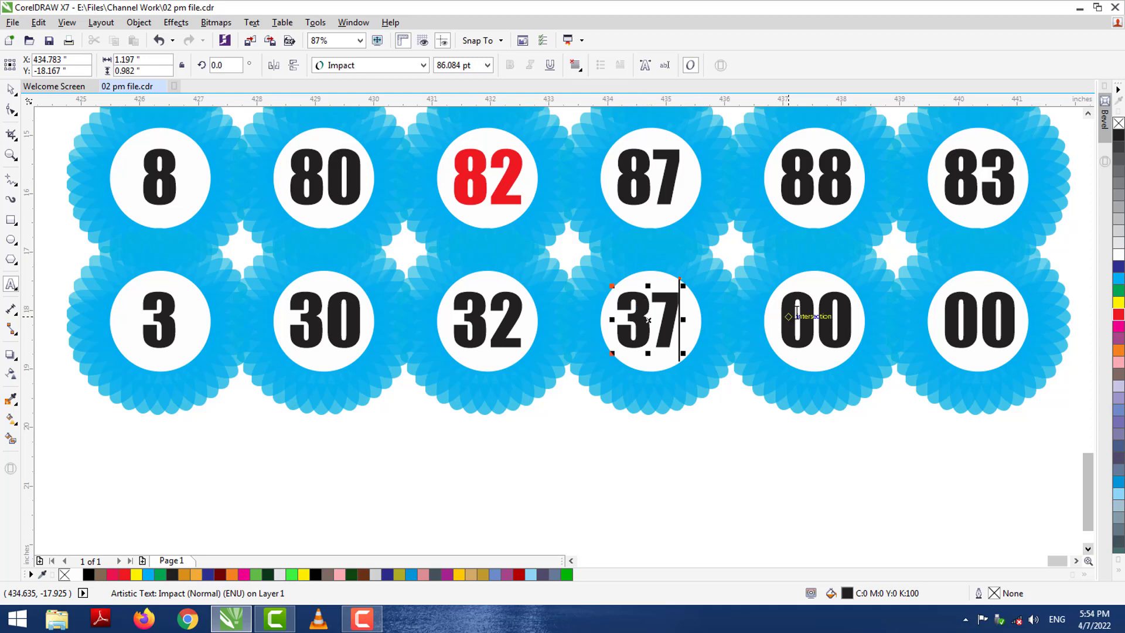
double_click(820, 302)
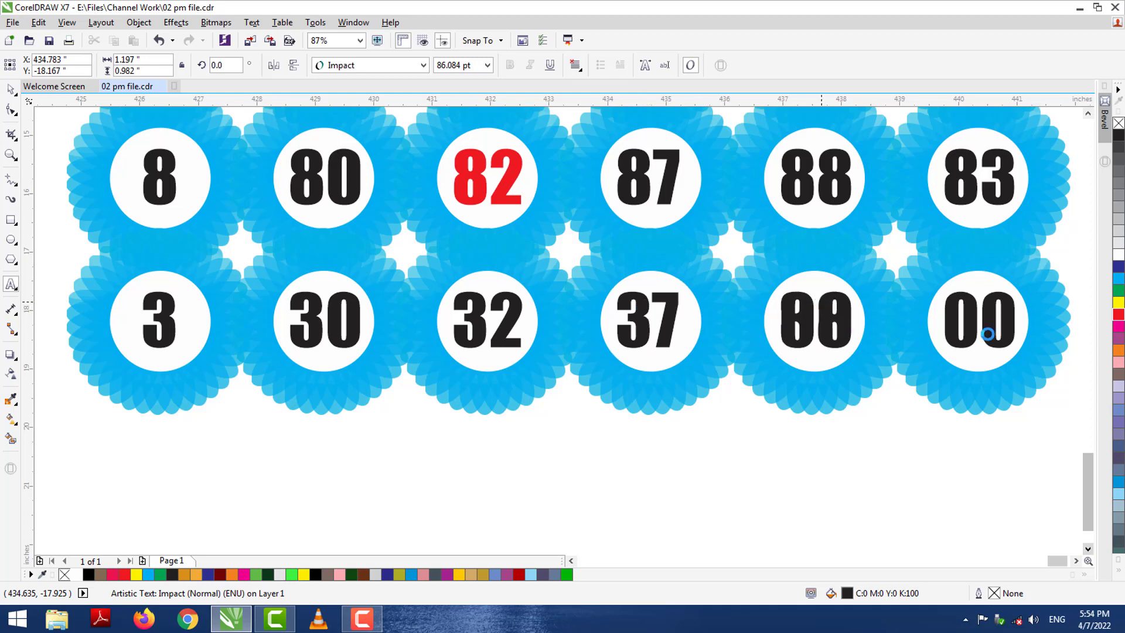
type("38")
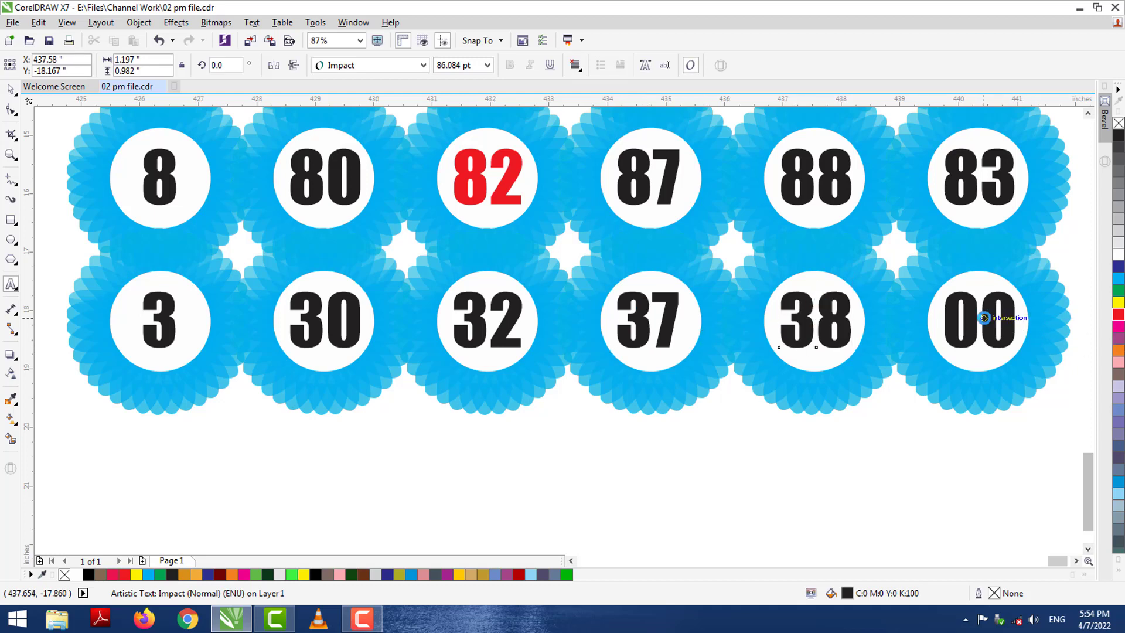
double_click(983, 318)
type("33")
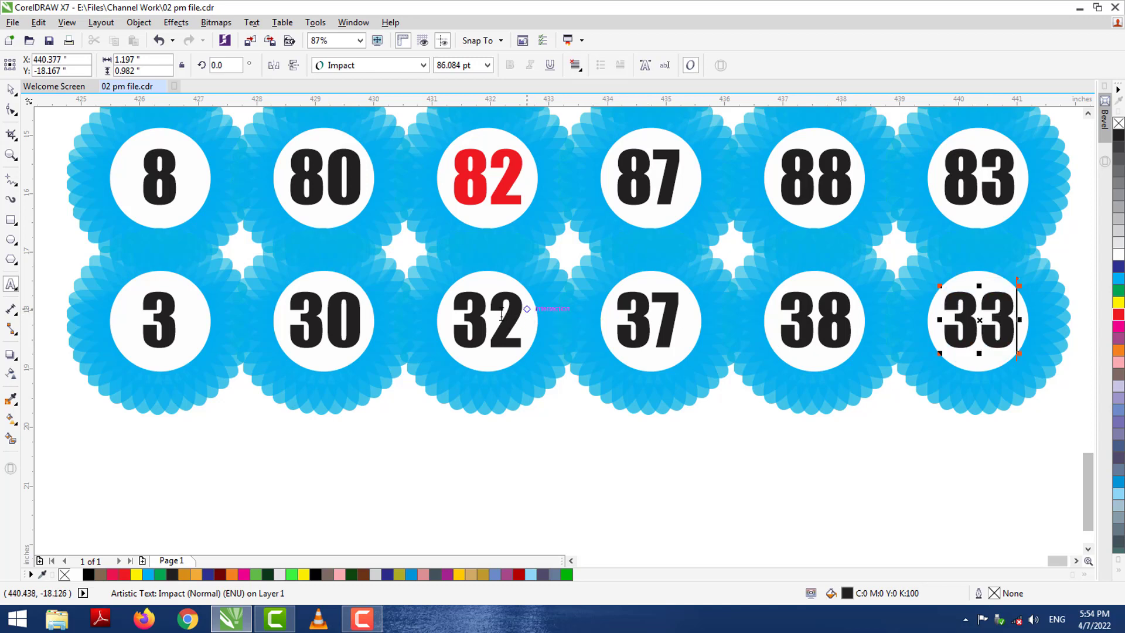
- Colour the "32" in the fifth row red, undoing the accidental "+" that replaced it, and leave text editing with nothing selected
double_click(501, 313)
left_click(1118, 314)
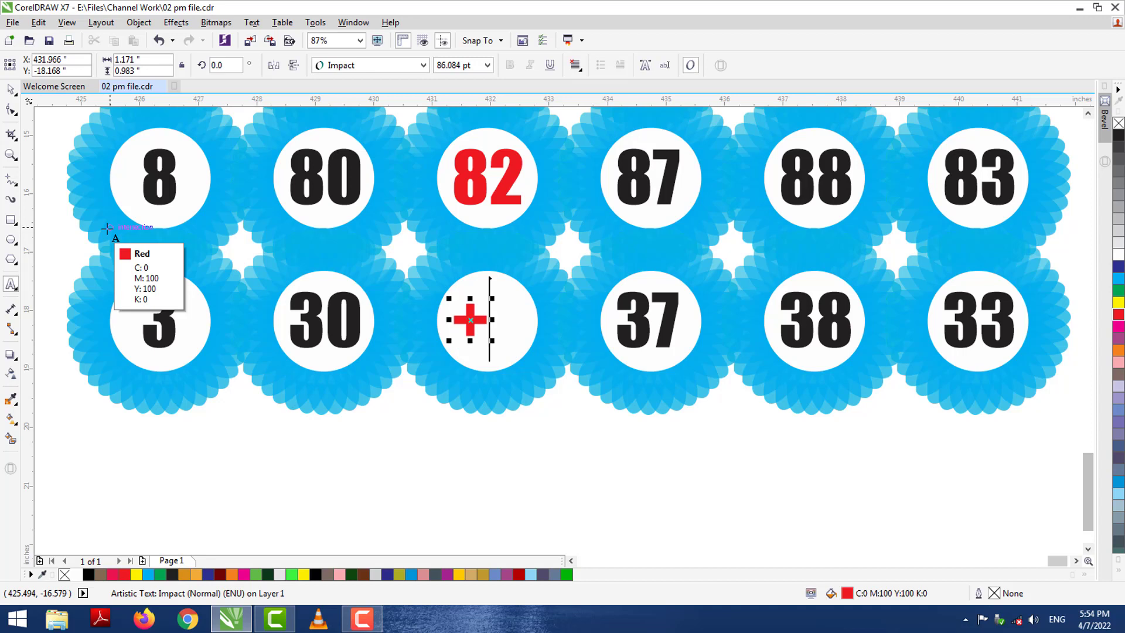
key("ctrl+z")
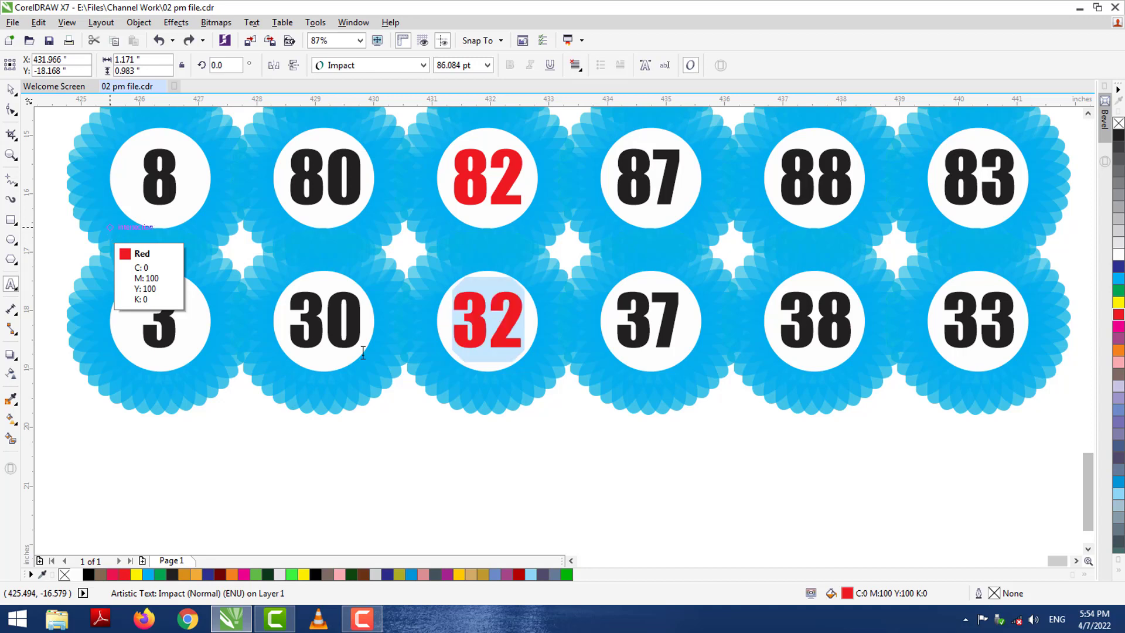
key("ctrl+space")
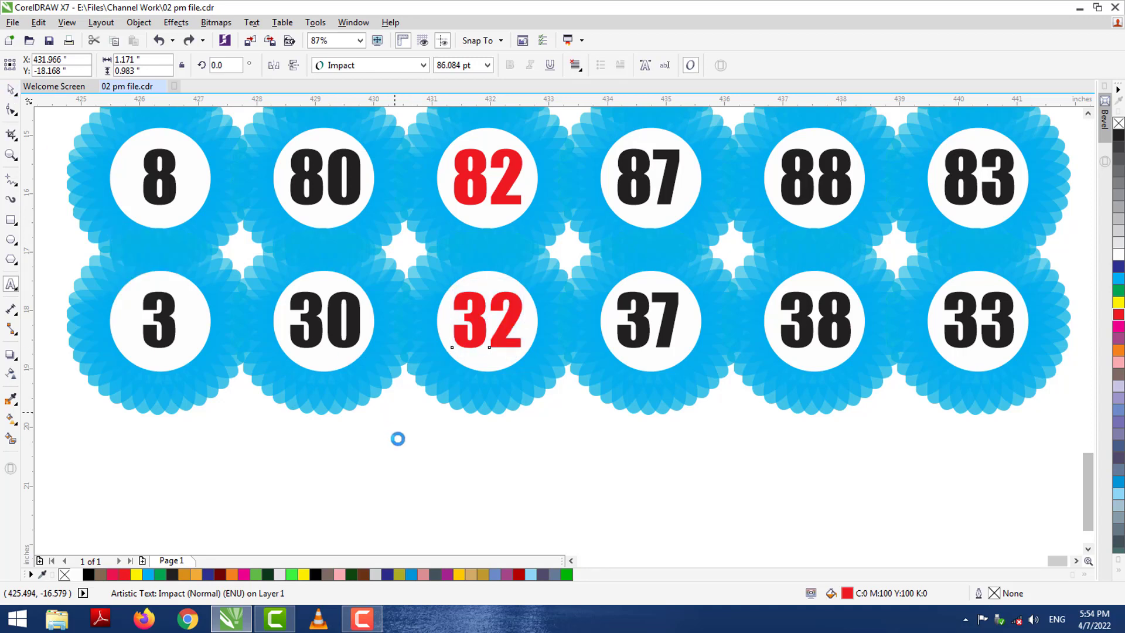
left_click(413, 452)
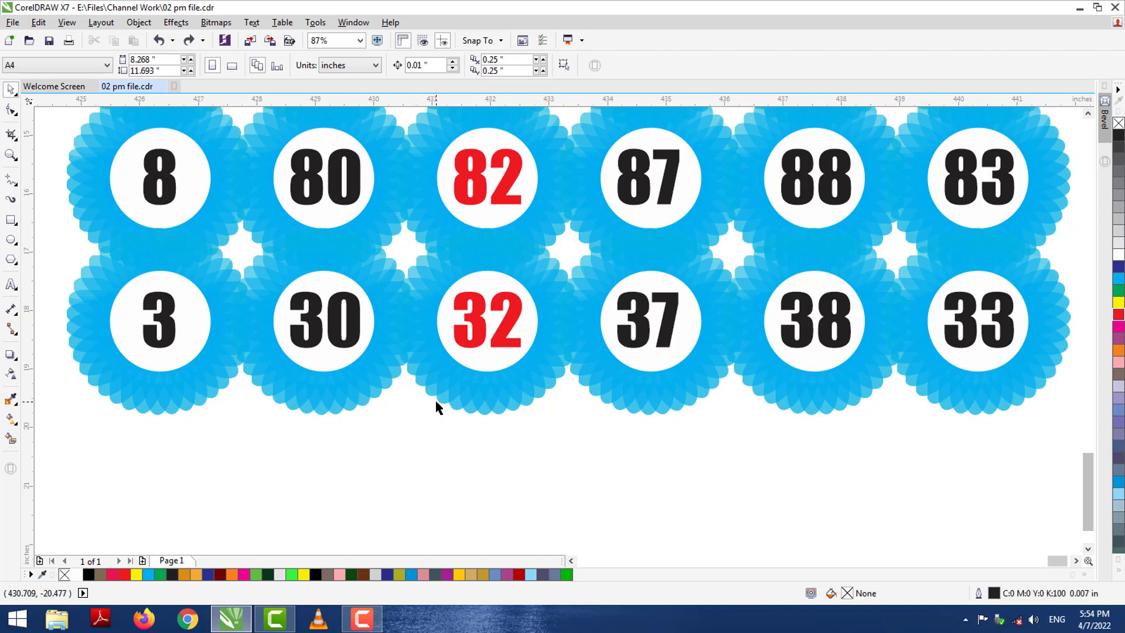